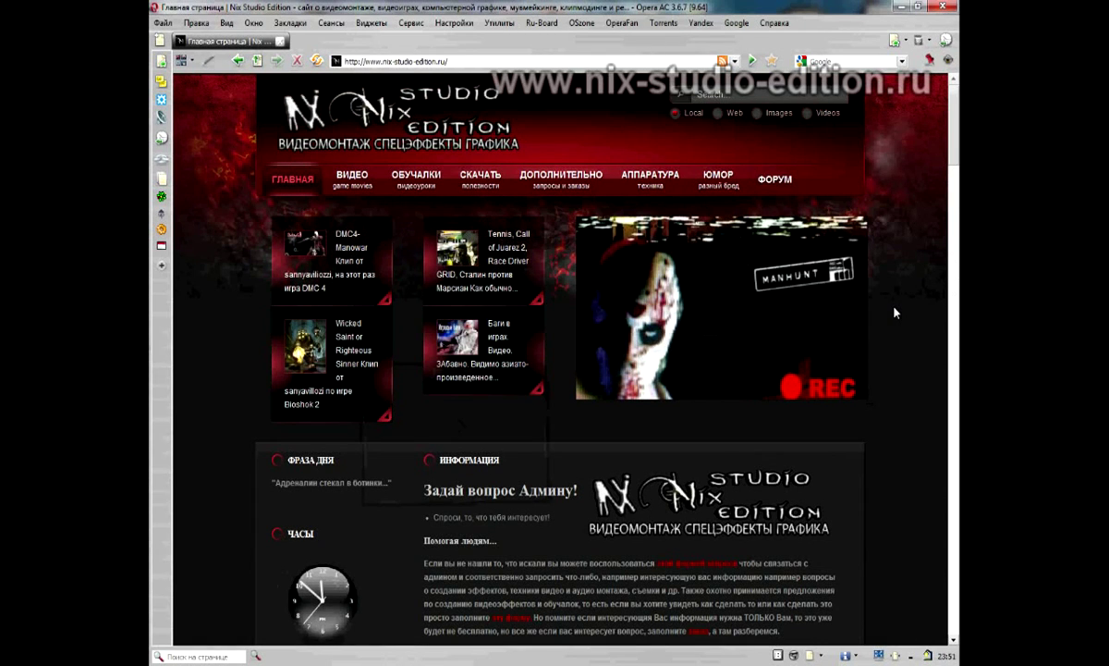
- Scroll down to the Rotoscoping Advanced post, then view Comp 1 in After Effects at 100%
scroll(894, 312, down, 8)
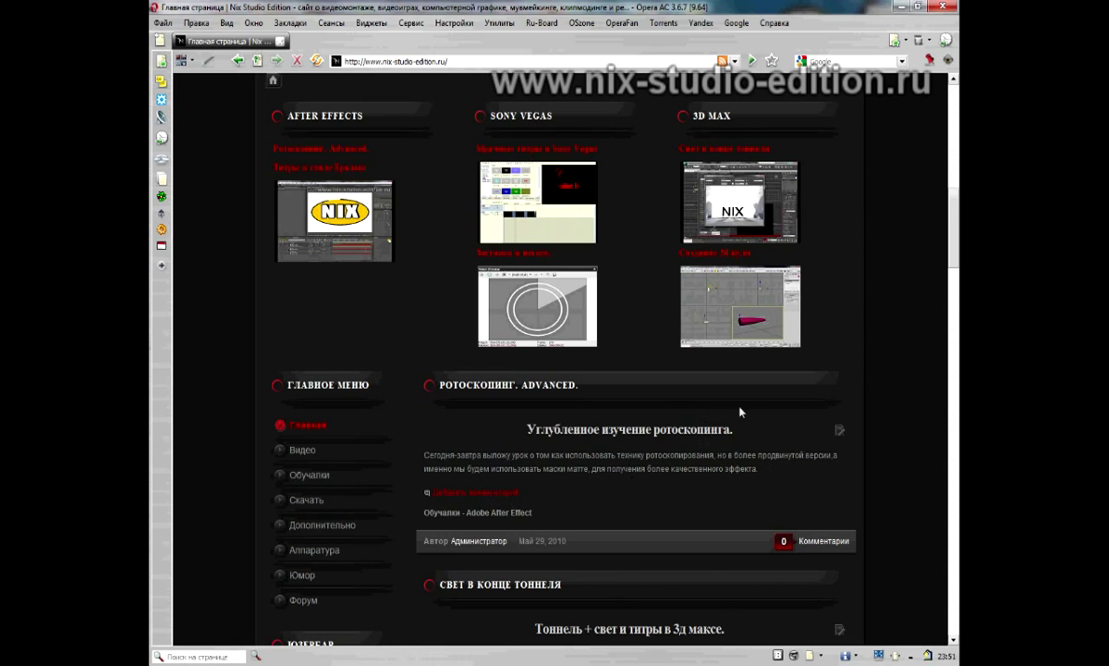
scroll(740, 411, down, 3)
scroll(741, 411, down, 3)
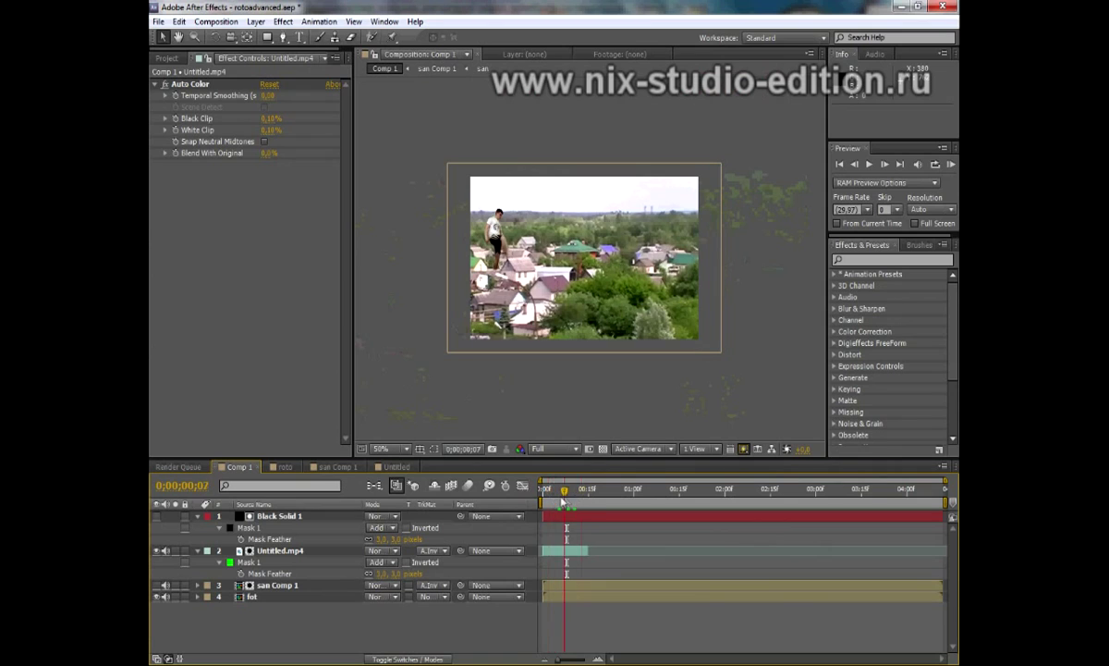
mouse_move(561, 501)
mouse_down()
mouse_move(580, 504)
mouse_move(564, 505)
mouse_up()
key(slash)
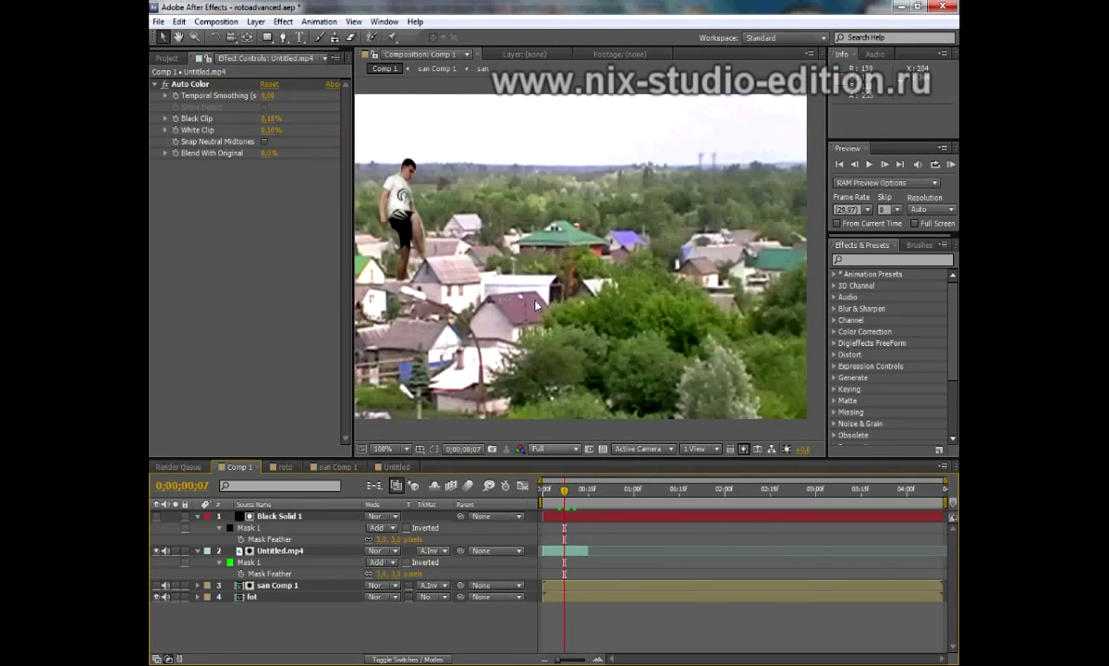
- Move and enlarge the Untitled.mp4 man so he stands on the village rooftops
mouse_move(421, 271)
mouse_down()
mouse_move(509, 284)
mouse_move(463, 256)
mouse_up()
click(278, 516)
click(574, 243)
mouse_move(492, 197)
mouse_down()
mouse_move(479, 236)
mouse_move(489, 182)
mouse_move(476, 210)
mouse_move(465, 169)
mouse_up()
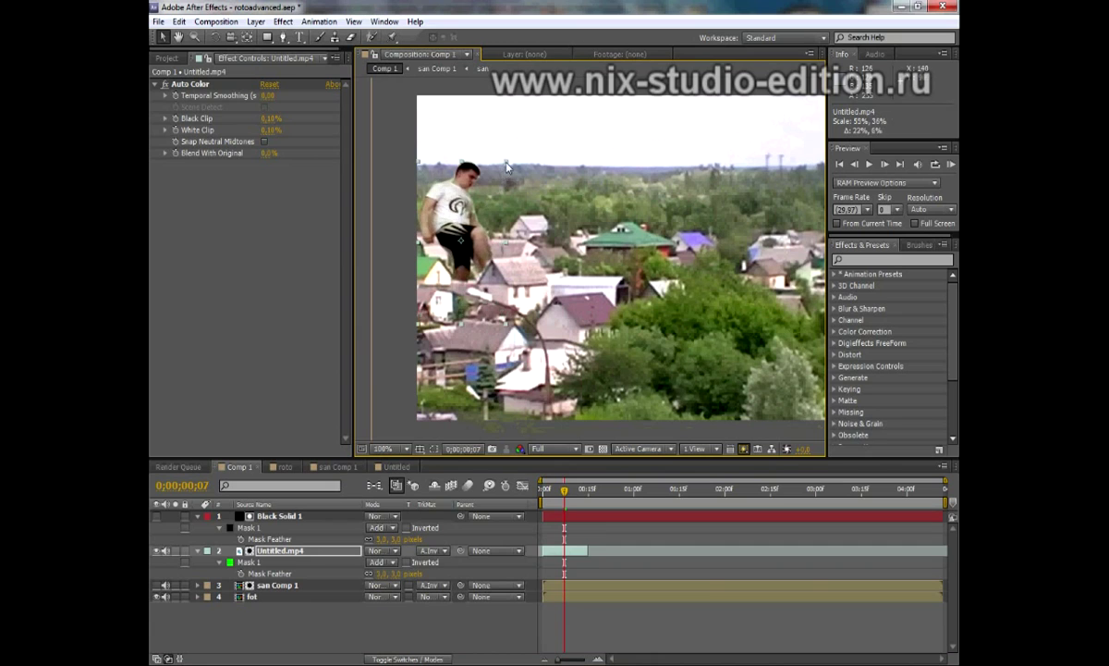
mouse_move(488, 220)
mouse_down()
mouse_move(495, 177)
mouse_move(490, 193)
mouse_up()
scroll(557, 211, down, 2)
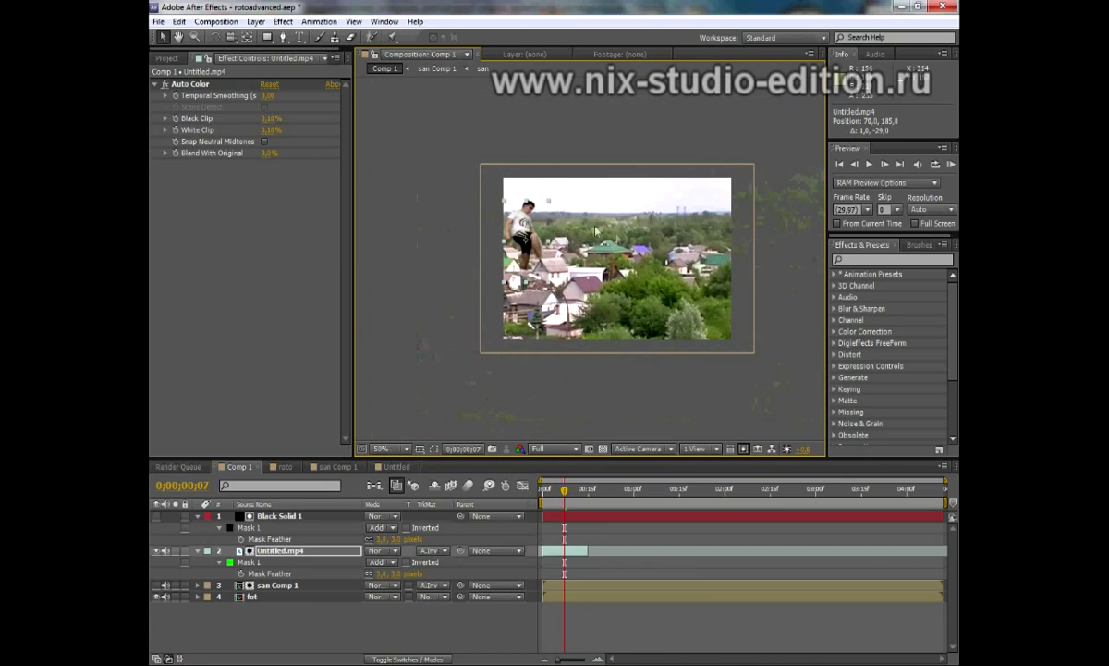
scroll(508, 209, up, 2)
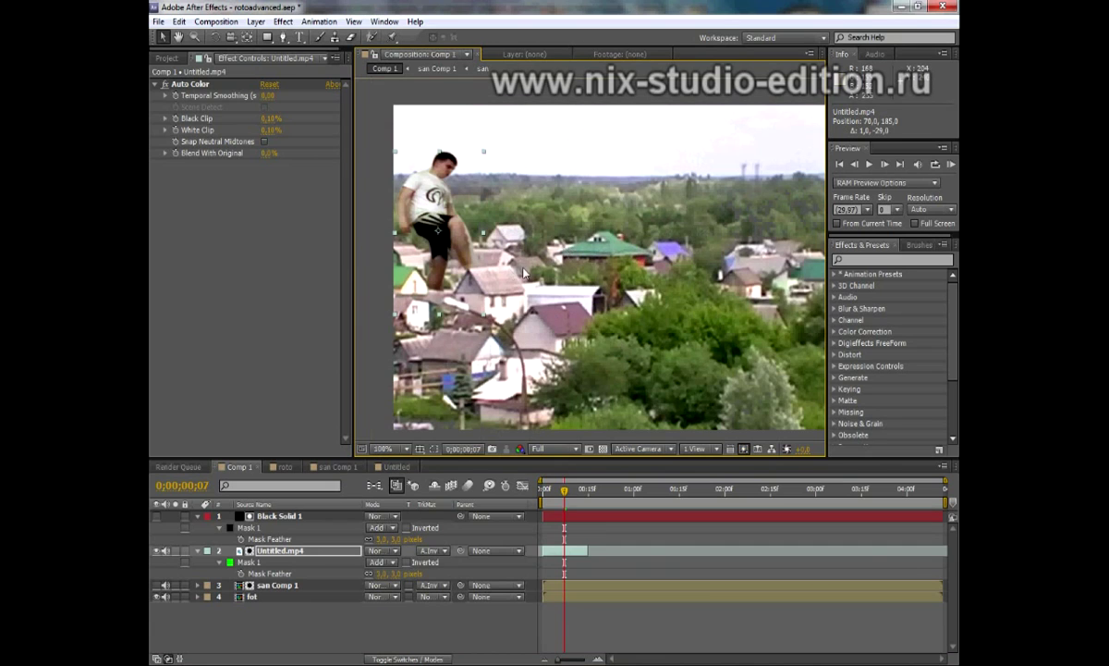
mouse_move(453, 203)
mouse_down()
mouse_move(500, 261)
mouse_move(672, 260)
mouse_move(649, 299)
mouse_move(497, 250)
mouse_move(465, 291)
mouse_move(700, 264)
mouse_up()
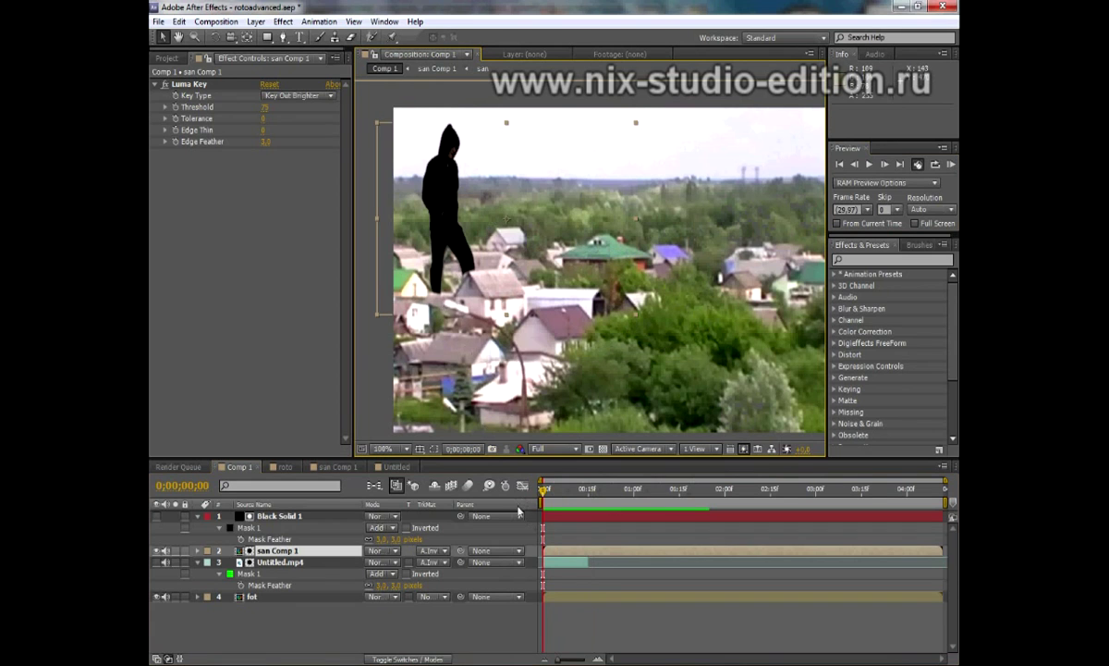
- Put san Comp 1 below Untitled.mp4, showing the man and hiding the silhouette
mouse_move(543, 490)
mouse_down()
mouse_move(633, 494)
mouse_move(574, 489)
mouse_up()
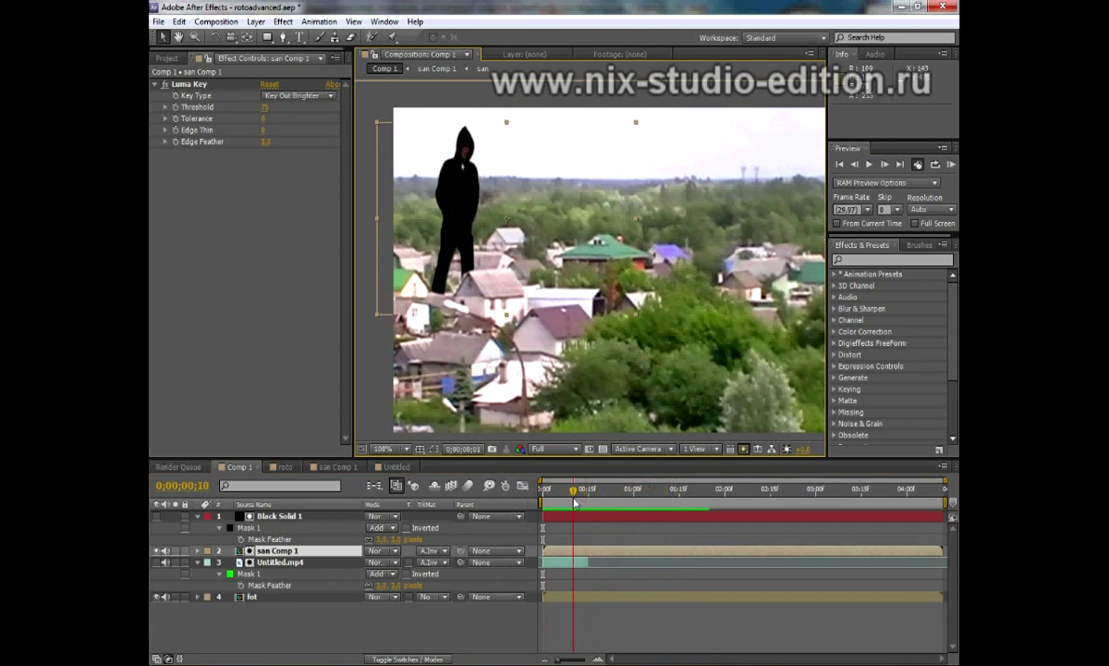
drag(594, 311, 567, 277)
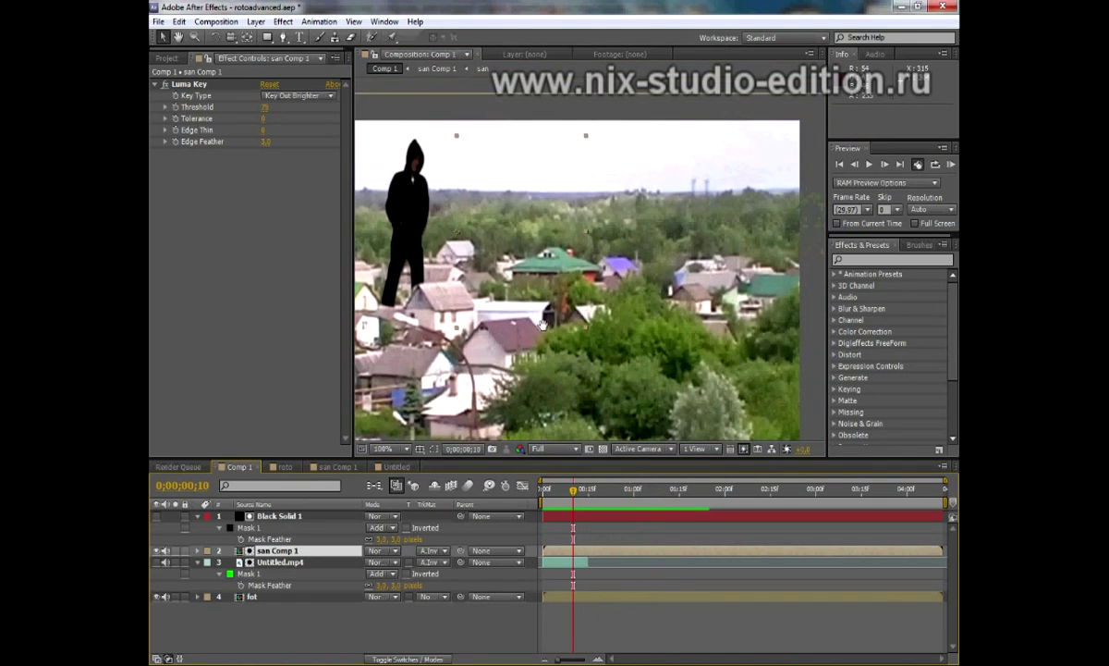
drag(283, 552, 275, 570)
click(275, 552)
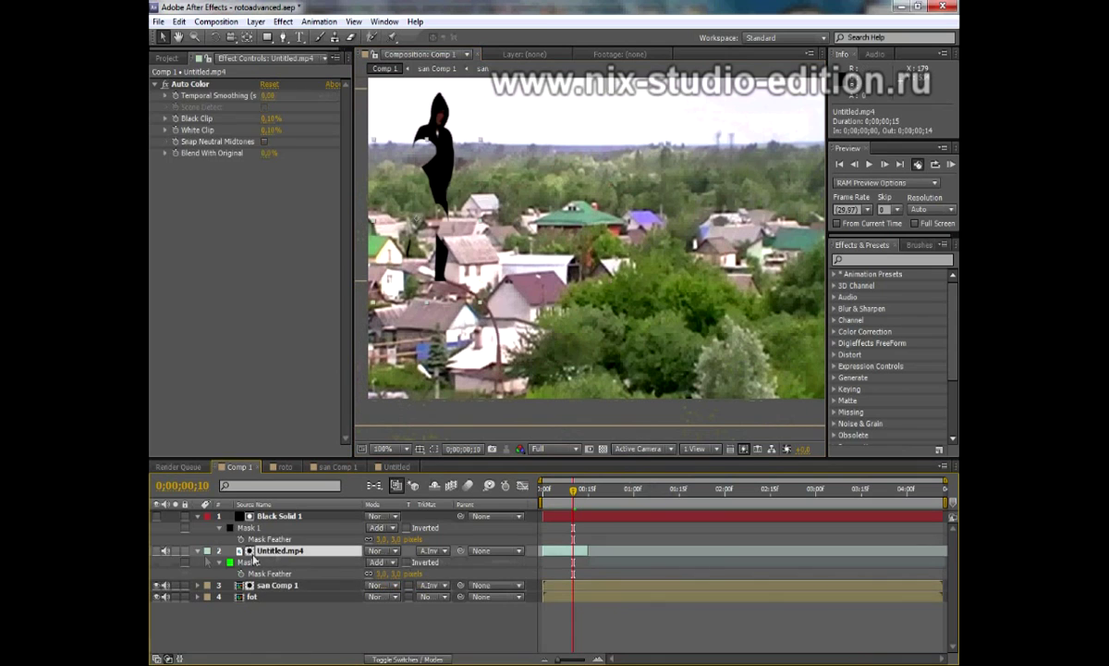
click(163, 552)
click(159, 586)
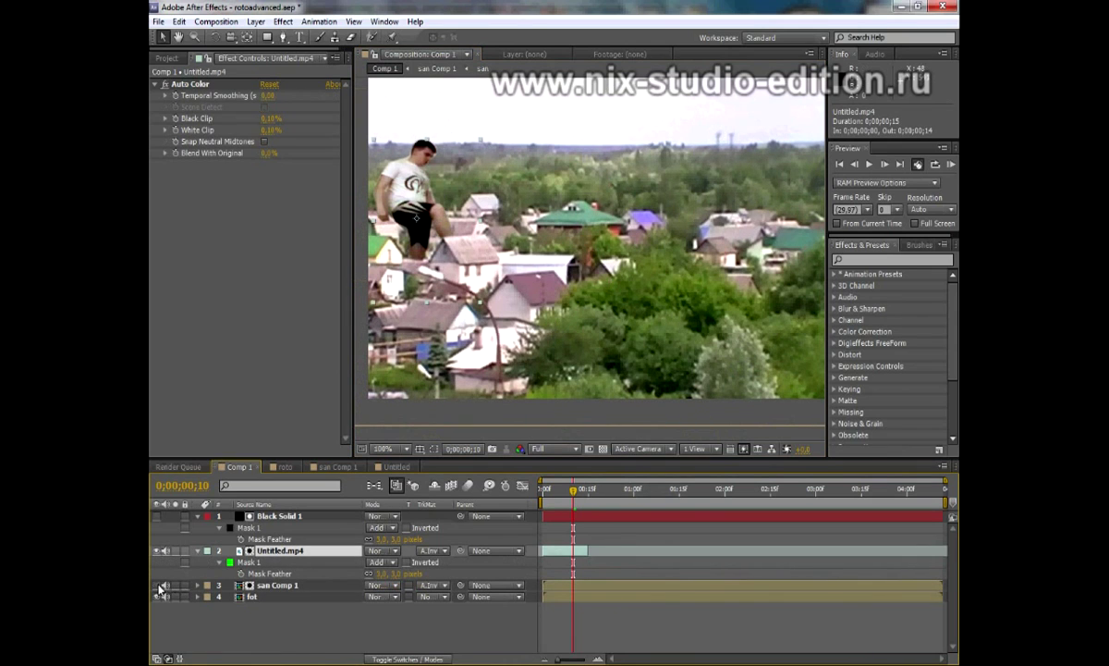
- At frame 7 and 50% zoom, select the fot layer and open its precomposition
drag(574, 490, 552, 490)
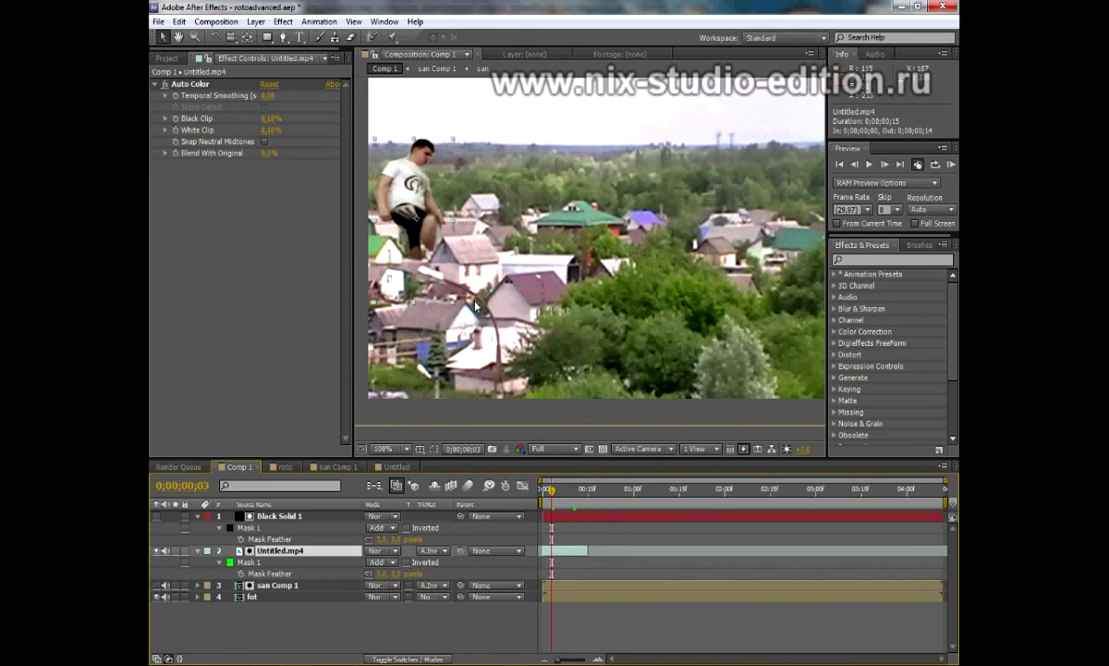
key(comma)
key(comma)
drag(552, 490, 564, 490)
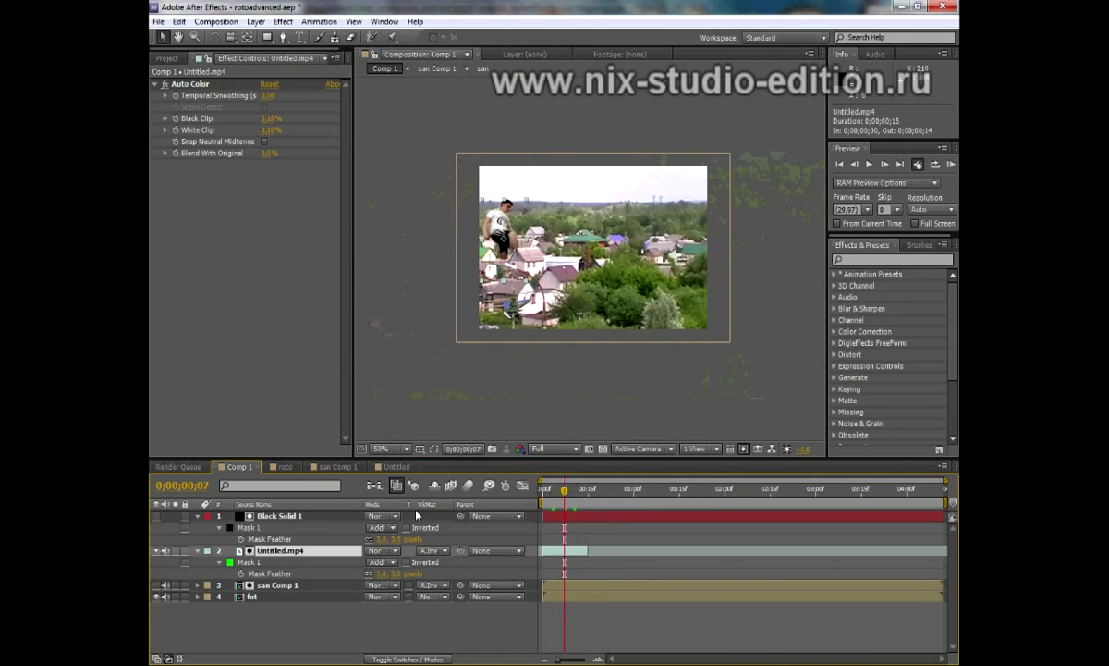
click(237, 339)
click(636, 303)
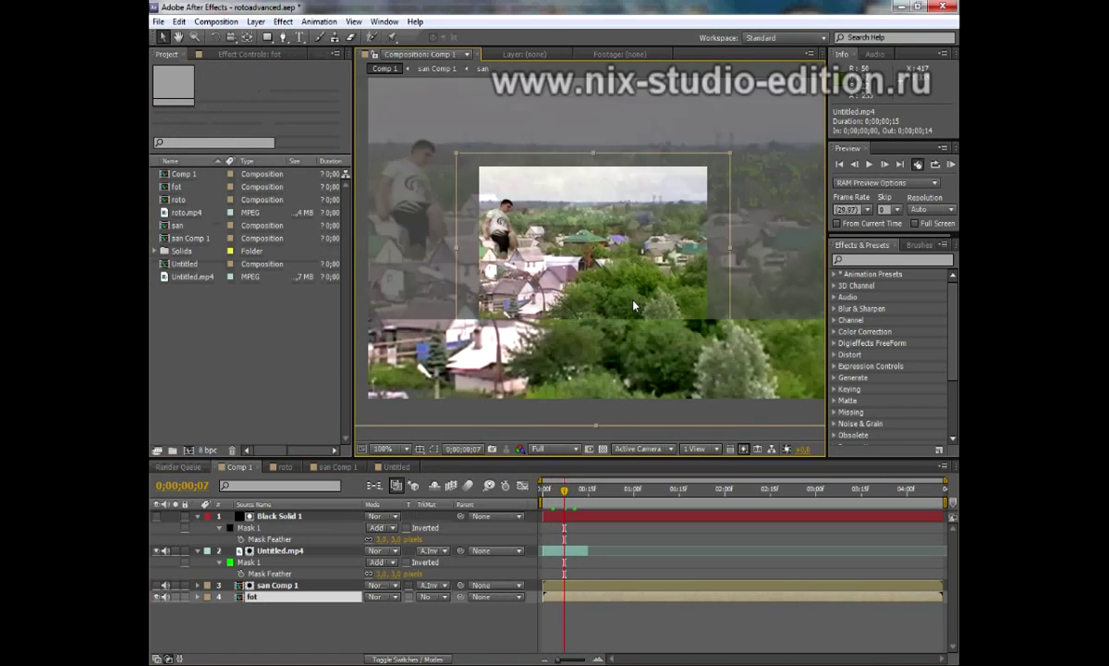
double_click(253, 597)
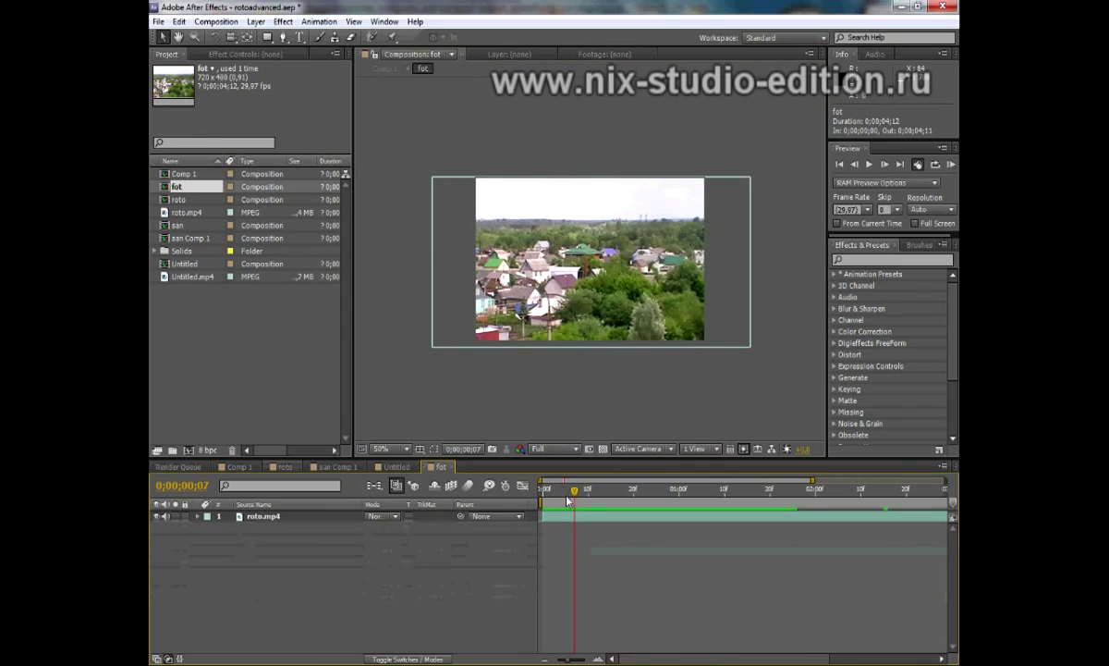
- Precompose the roto.mp4 layer into a new composition named 'fut'
mouse_move(576, 495)
mouse_down()
mouse_move(541, 500)
mouse_move(736, 508)
mouse_move(546, 495)
mouse_move(610, 495)
mouse_up()
key(period)
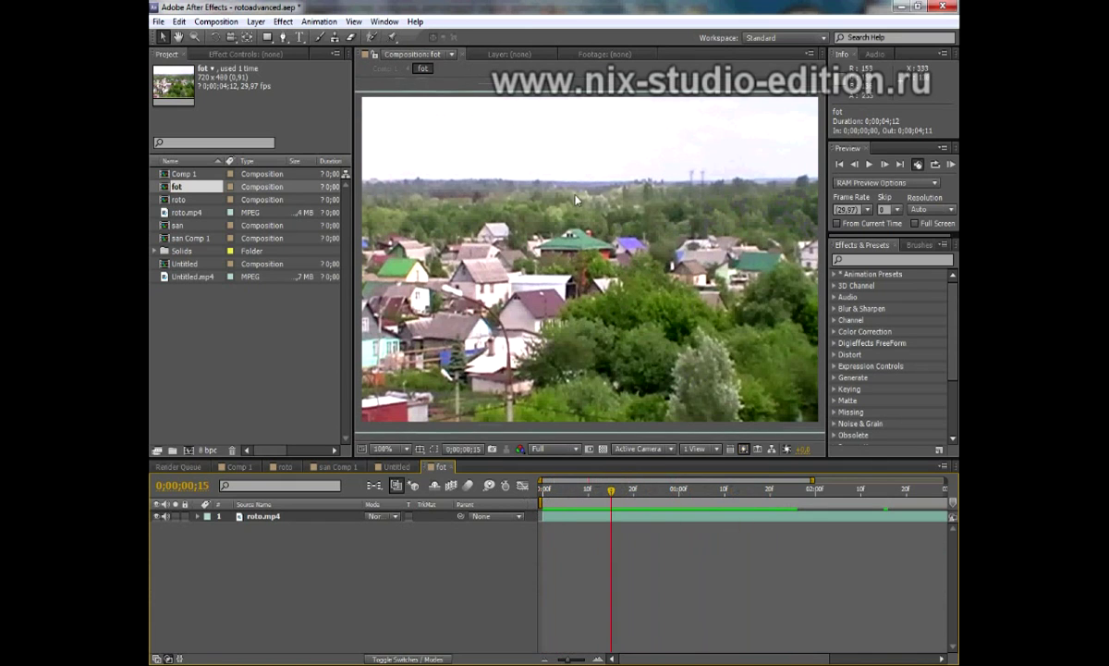
click(249, 515)
key(comma)
key(Home)
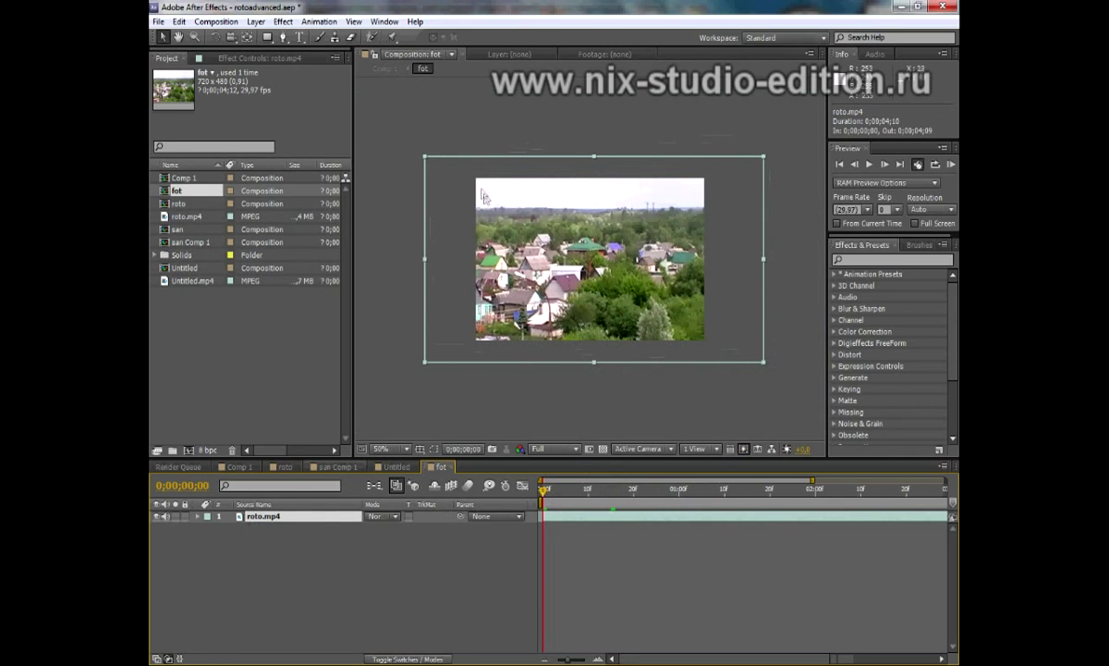
key(alt+l)
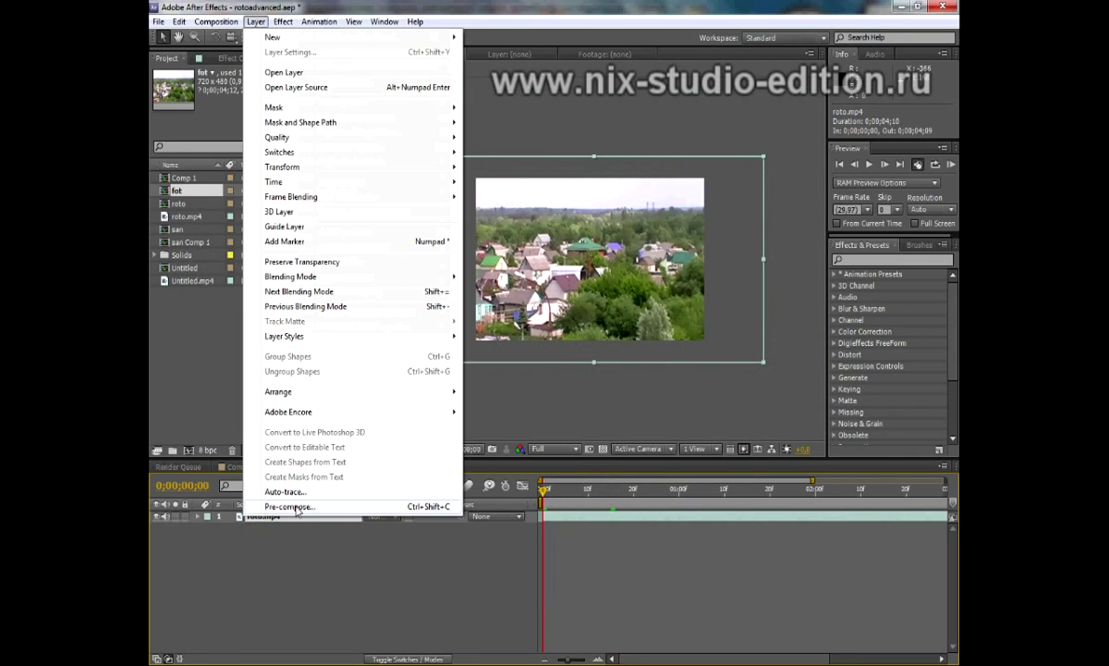
click(296, 507)
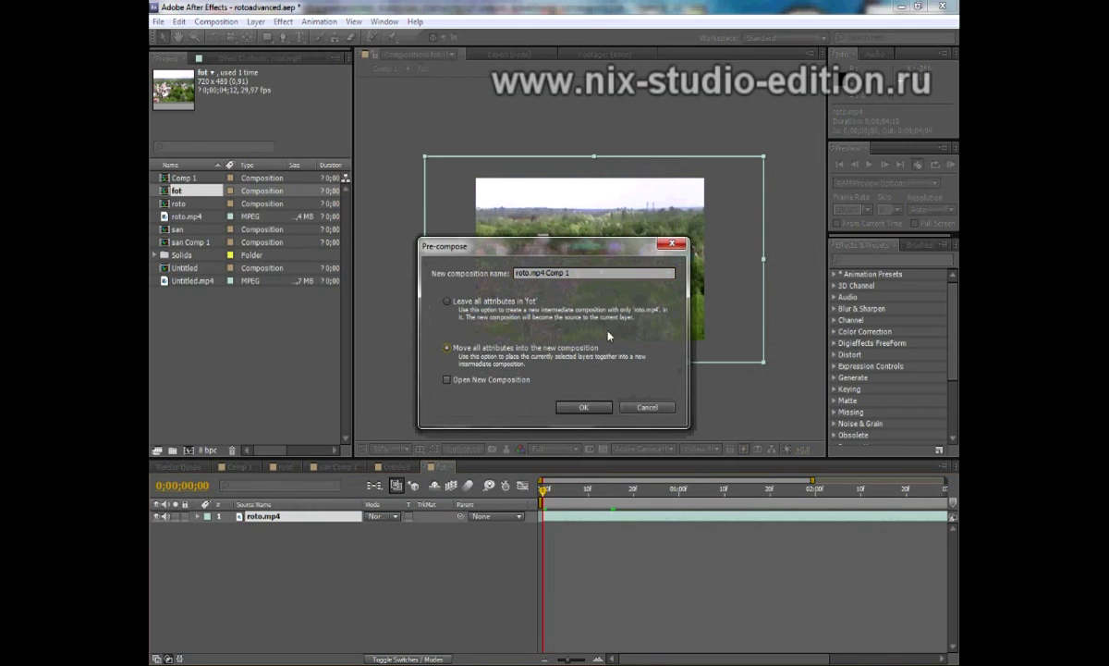
text(fut)
key(Return)
- Preview the new fut layer at 100% and 50%, then return to Comp 1
drag(543, 494, 545, 488)
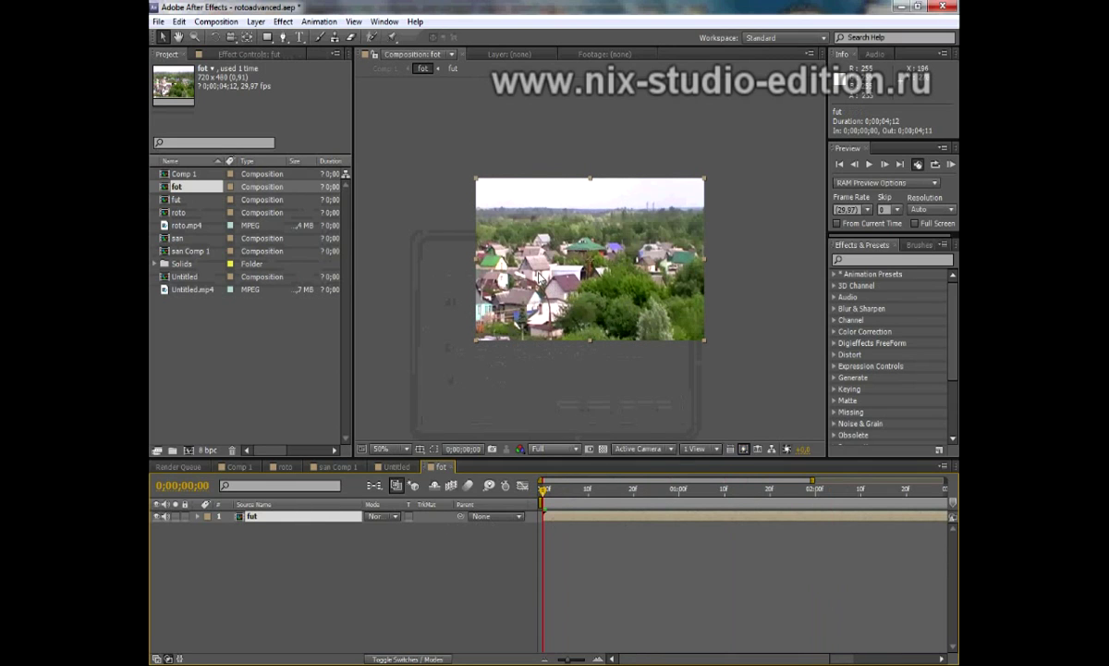
key(slash)
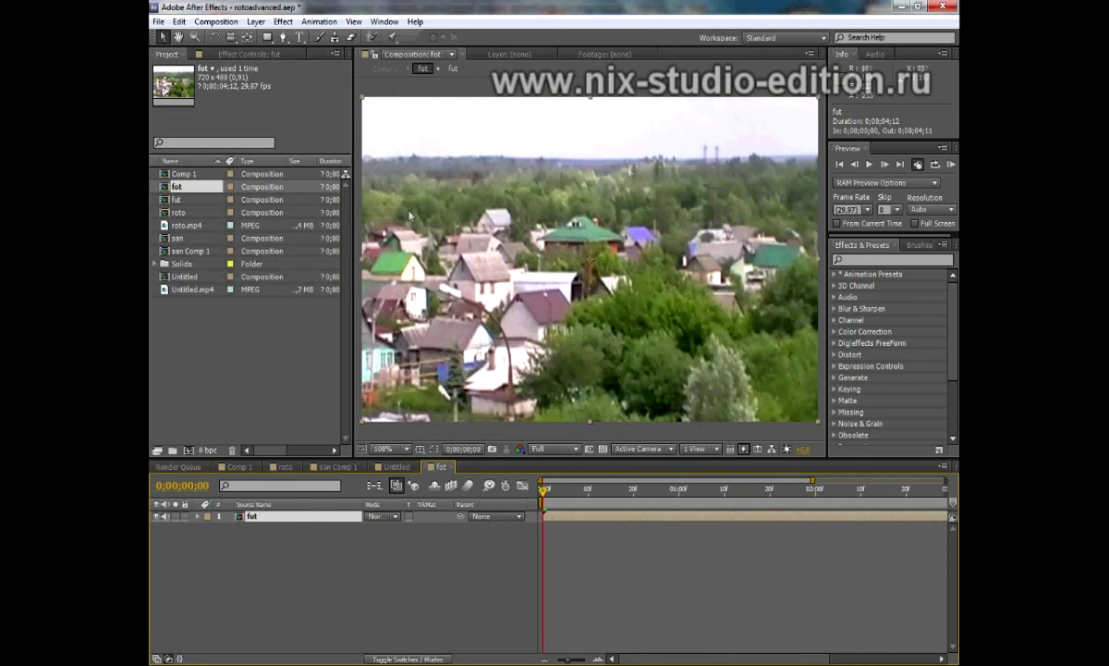
key(comma)
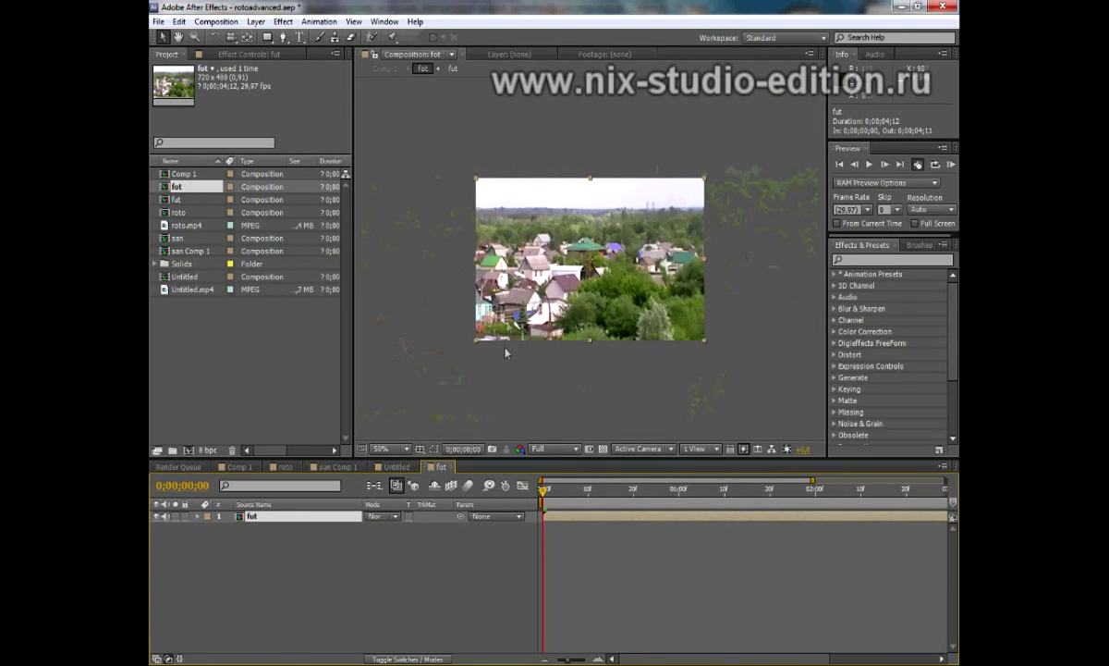
click(238, 466)
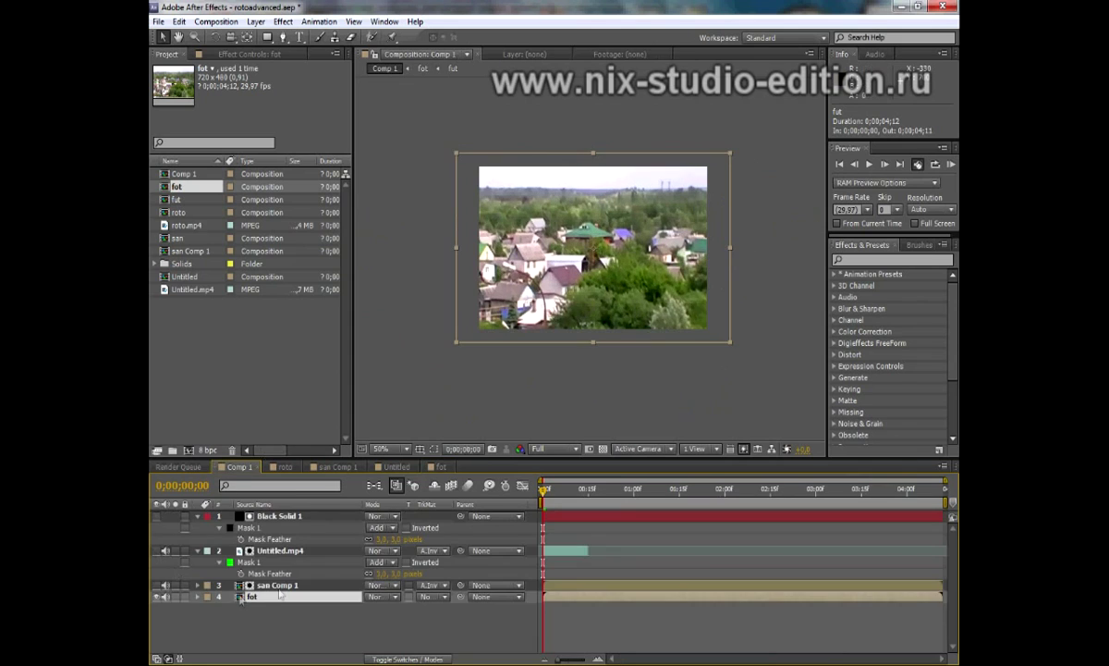
drag(242, 585, 216, 562)
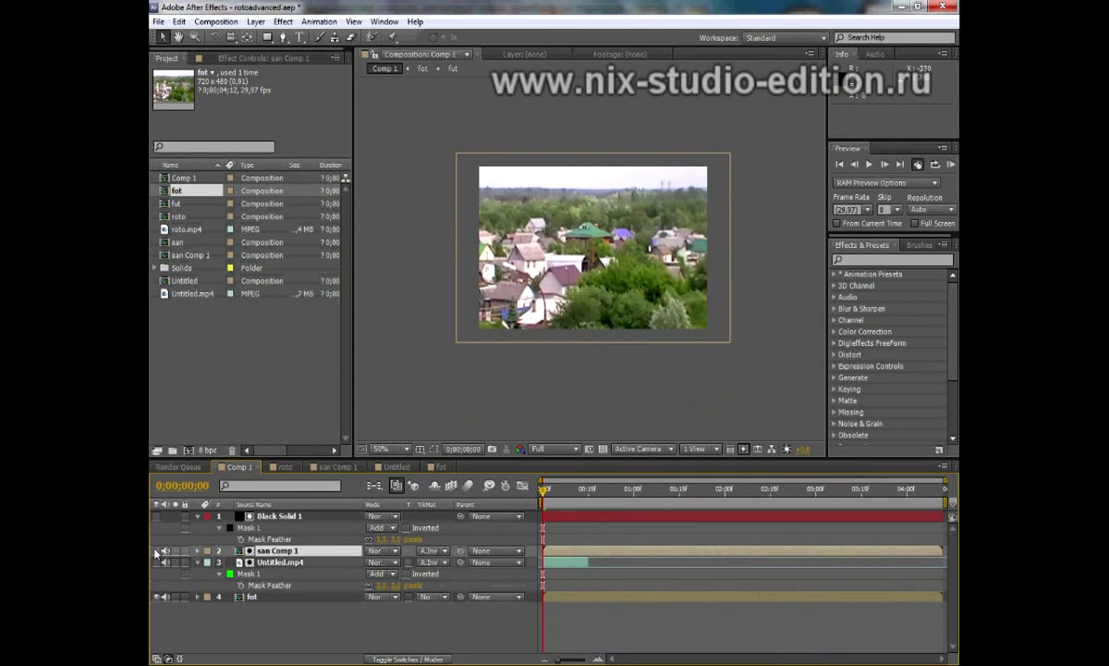
click(156, 551)
drag(546, 490, 569, 490)
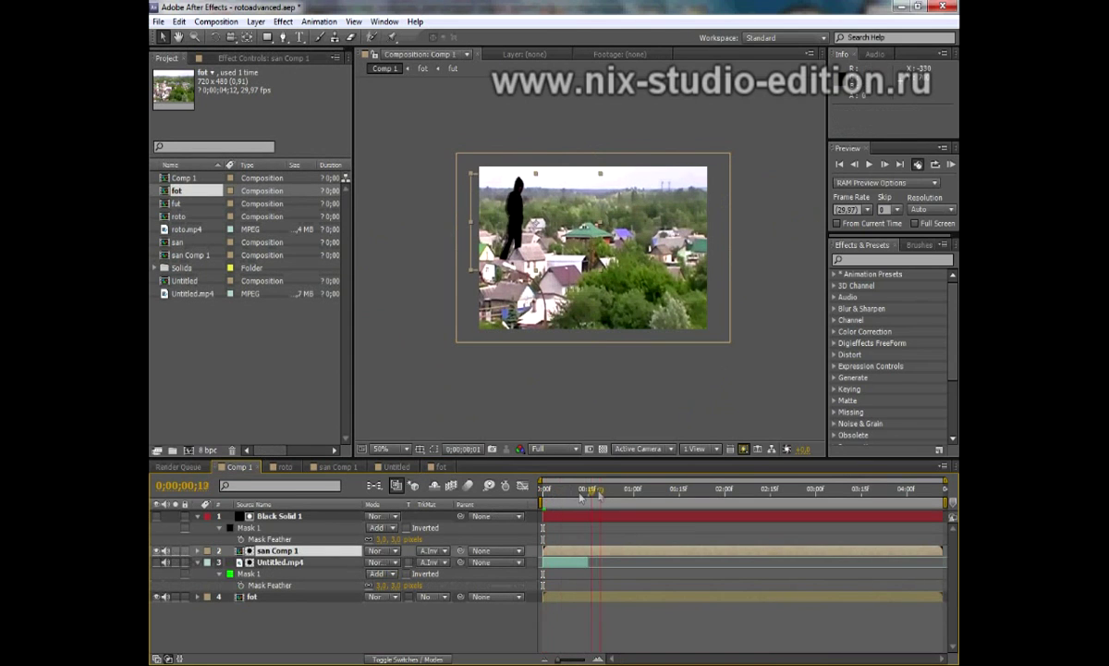
key(.)
drag(412, 198, 430, 224)
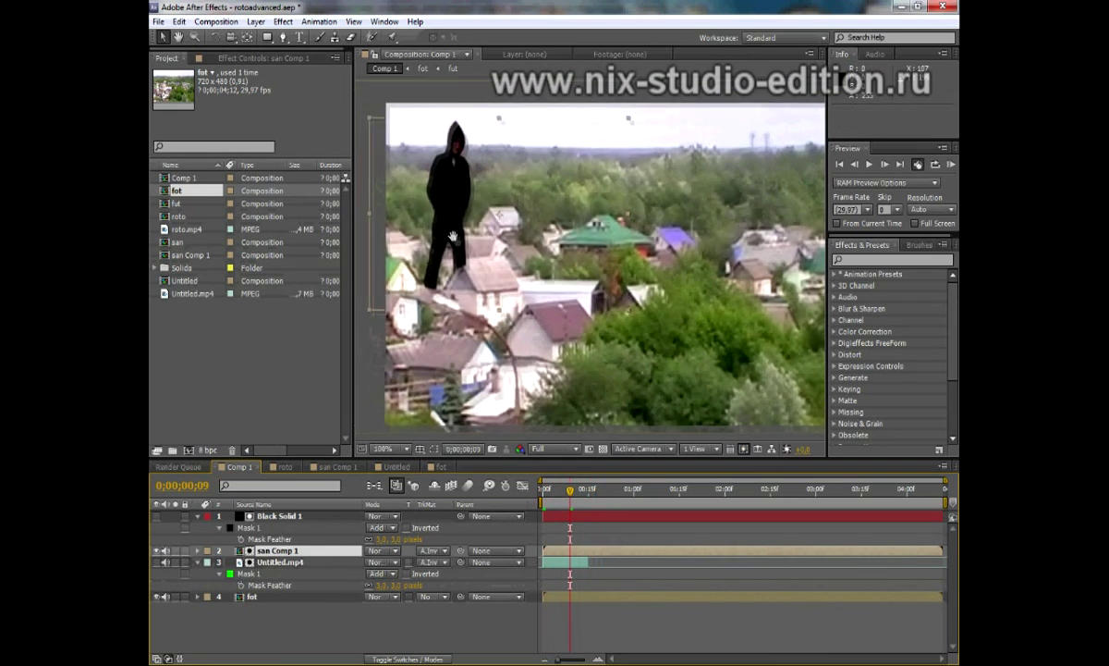
double_click(265, 551)
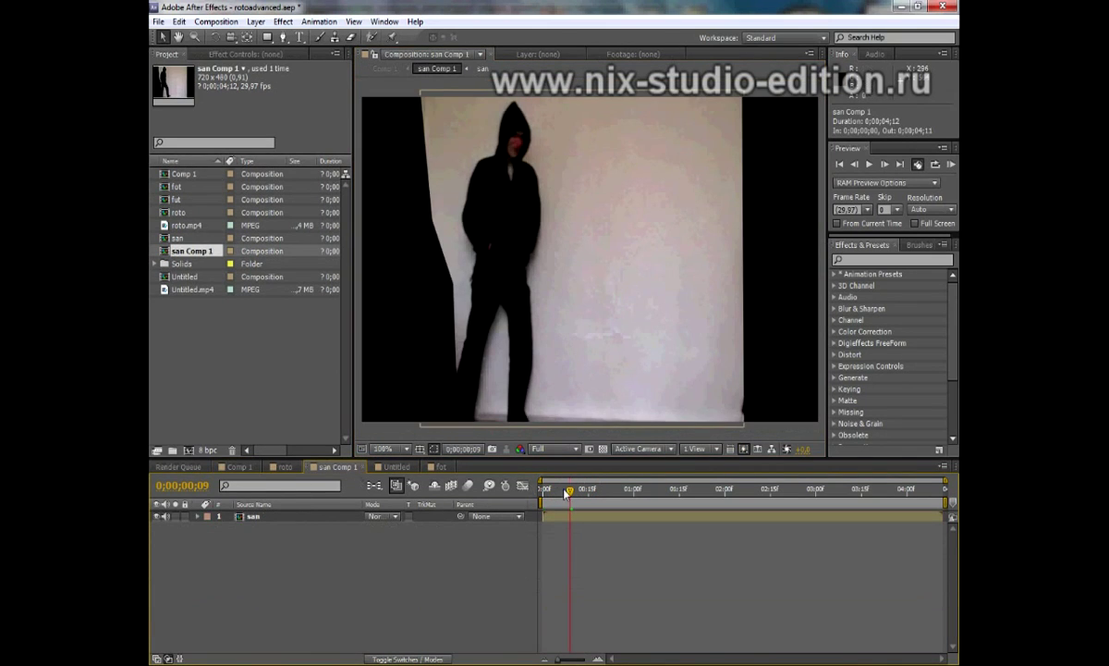
drag(564, 492, 542, 499)
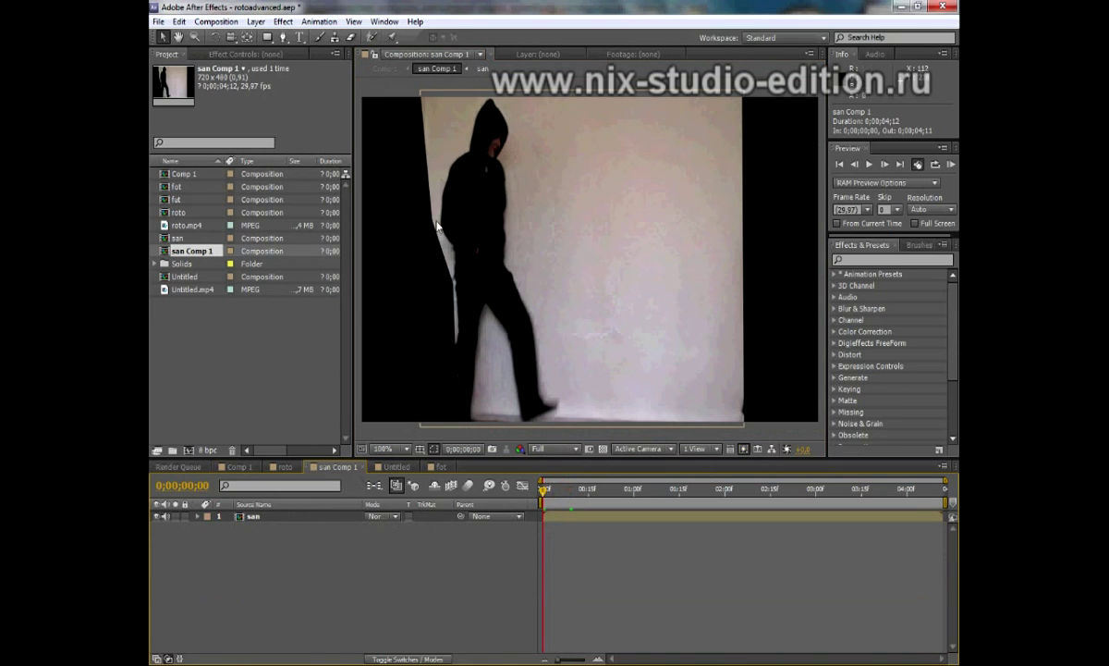
double_click(252, 516)
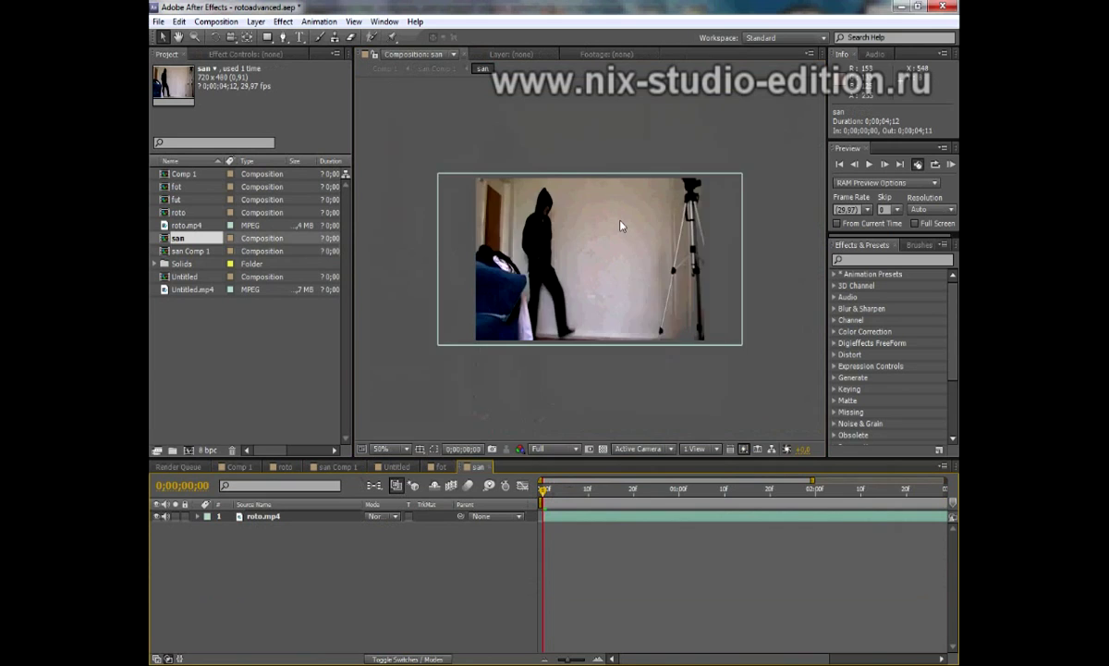
click(490, 467)
click(337, 466)
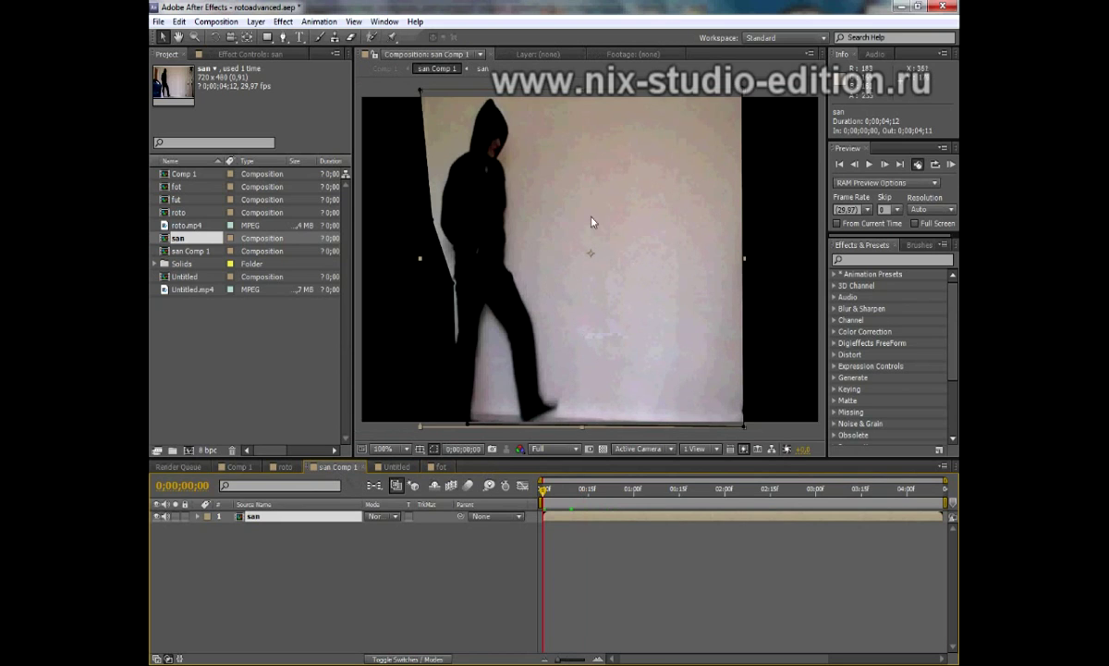
mouse_move(545, 491)
mouse_down()
mouse_move(698, 491)
mouse_move(554, 516)
mouse_move(589, 514)
mouse_up()
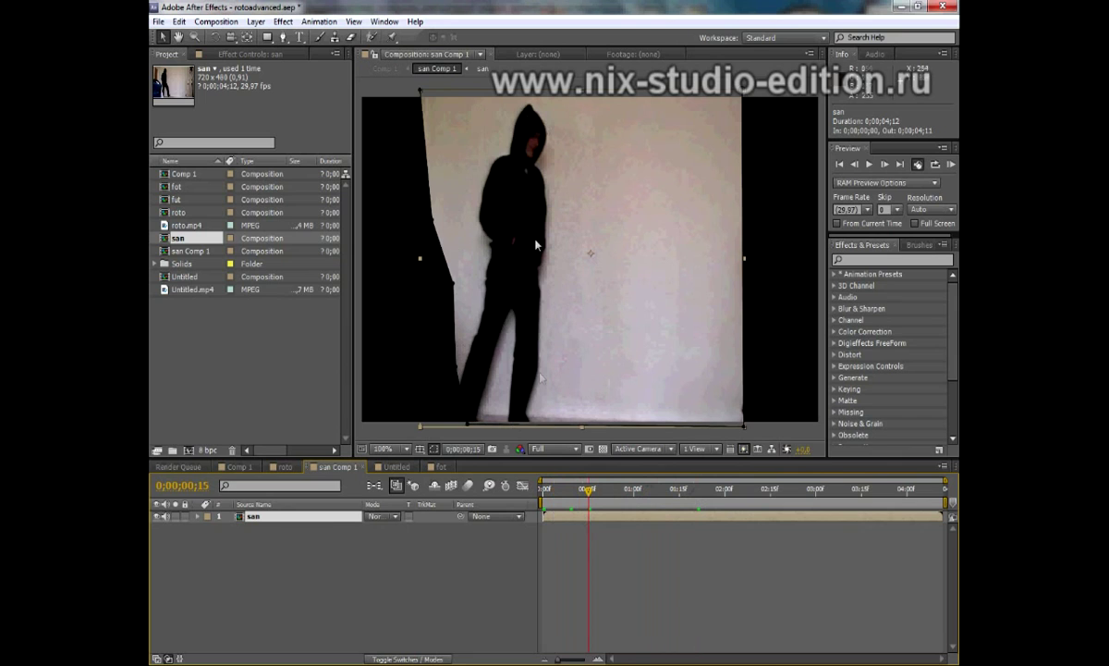
mouse_move(592, 491)
mouse_down()
mouse_move(645, 497)
mouse_move(289, 526)
mouse_up()
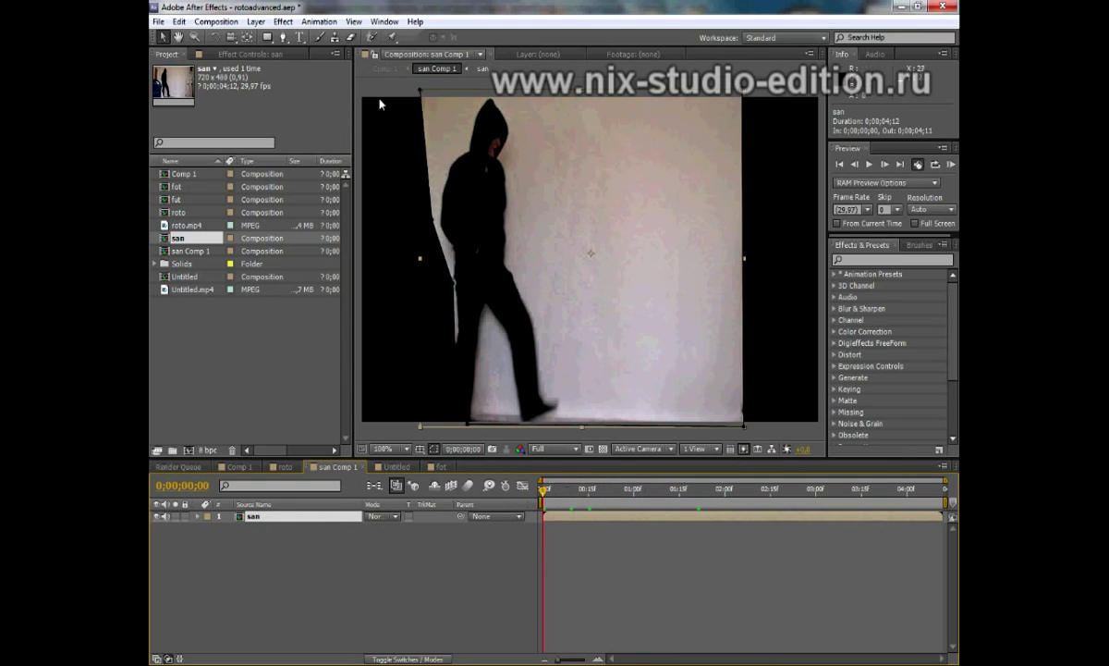
- Apply a Luma Key to the san layer with Key Type set to Key Out Brighter
click(284, 25)
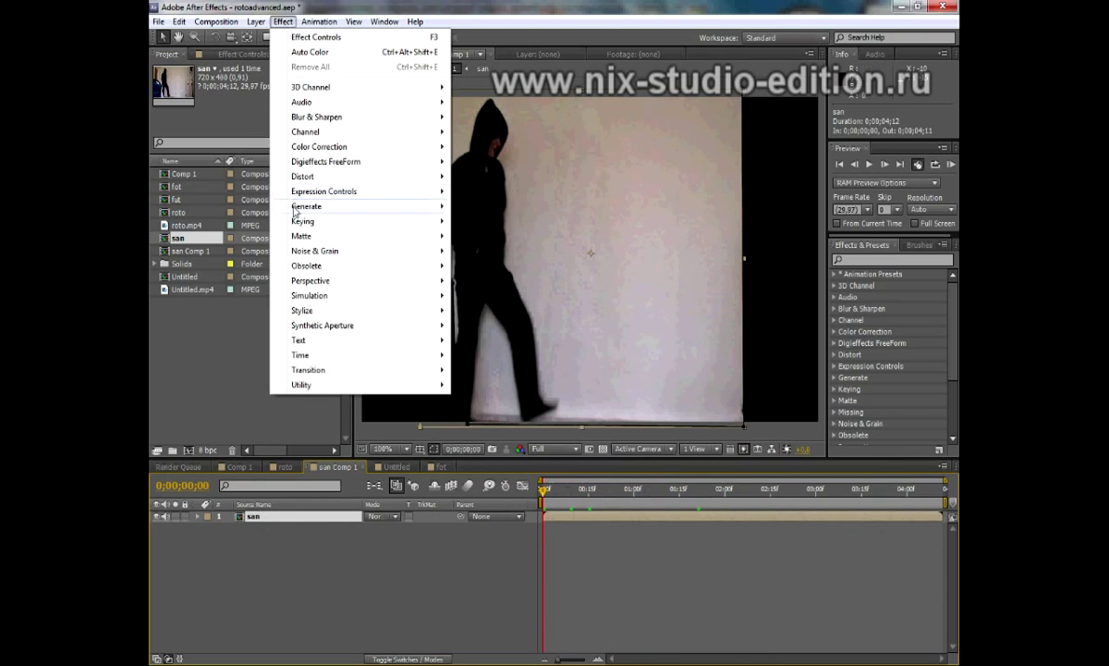
mouse_move(389, 221)
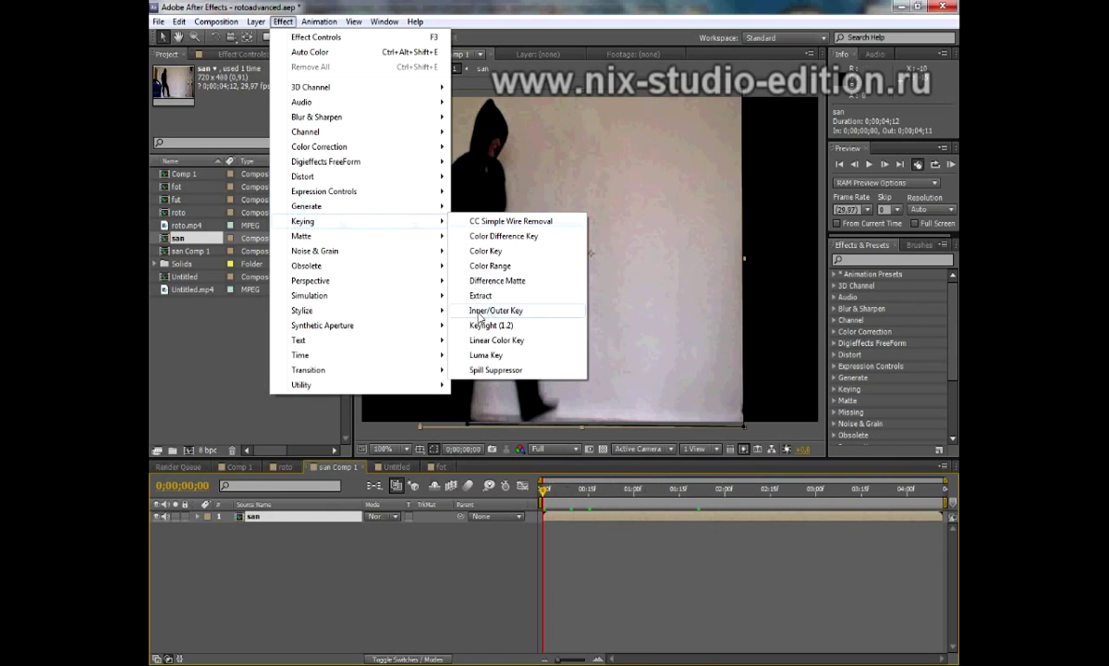
click(484, 355)
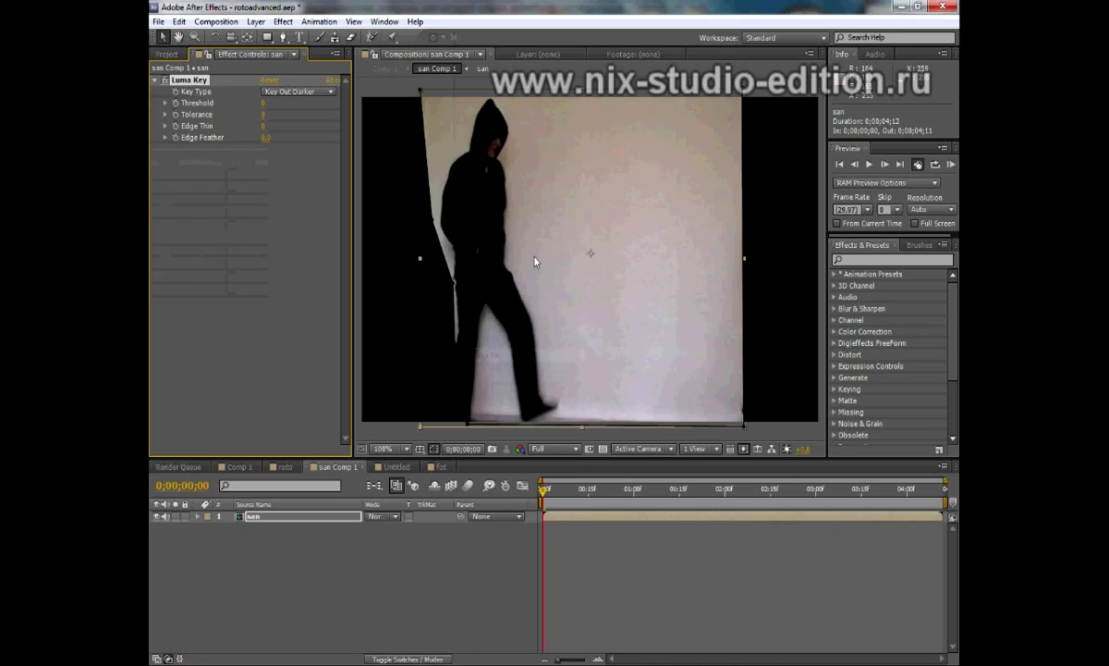
click(284, 92)
click(290, 101)
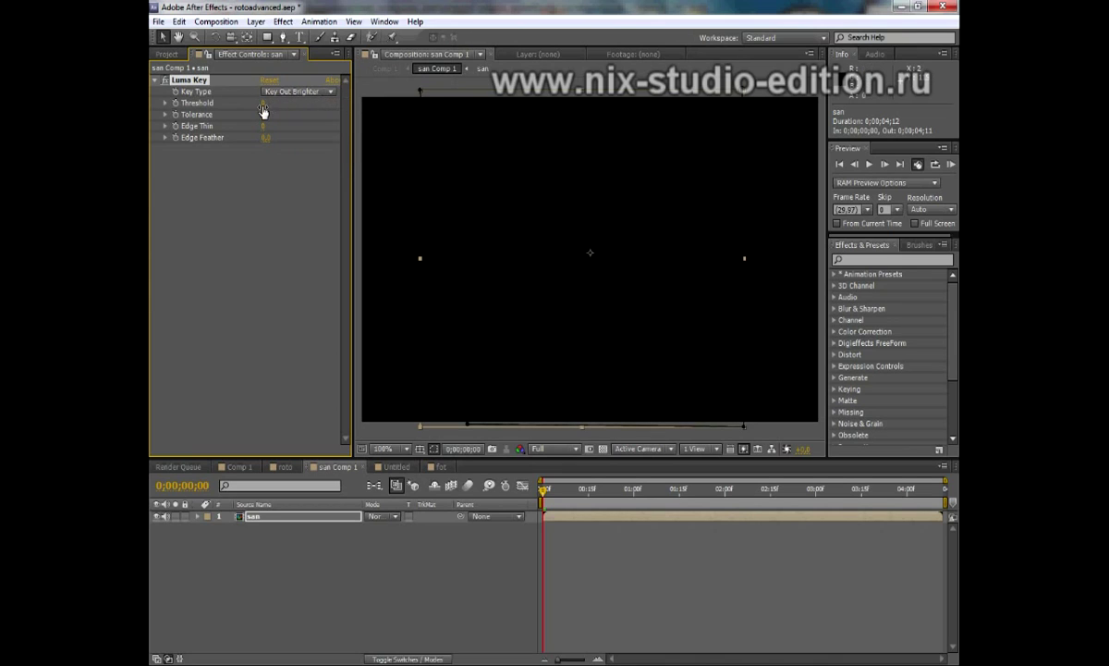
- Tune the Luma Key threshold over the transparency grid and check the silhouette across frames
mouse_move(262, 104)
mouse_down()
mouse_move(352, 107)
mouse_move(338, 111)
mouse_up()
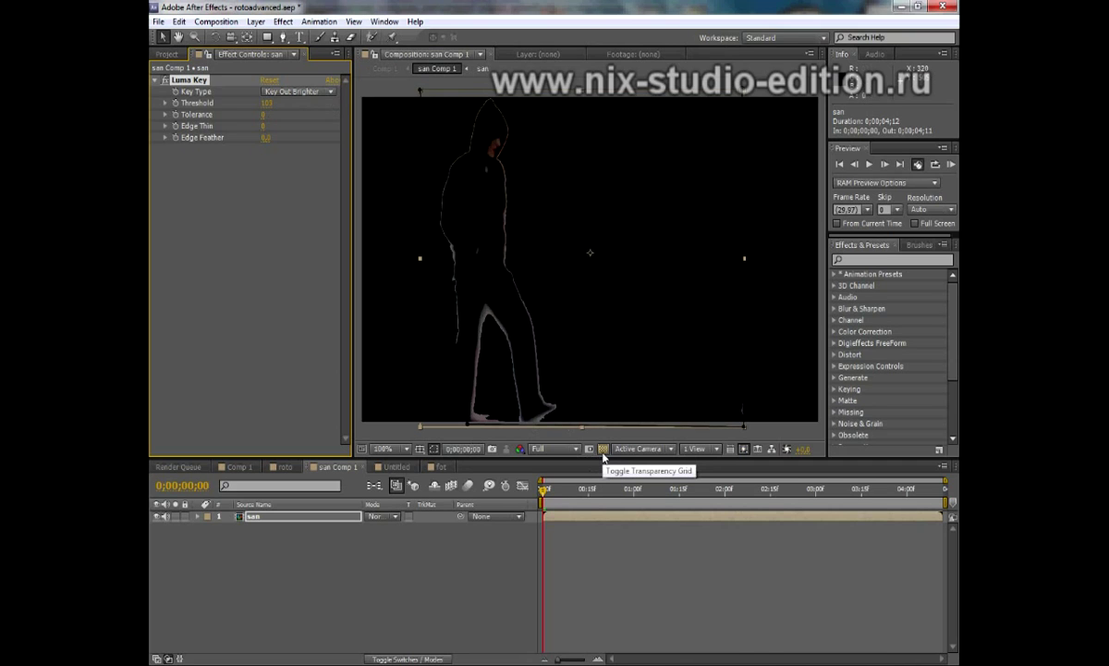
click(603, 453)
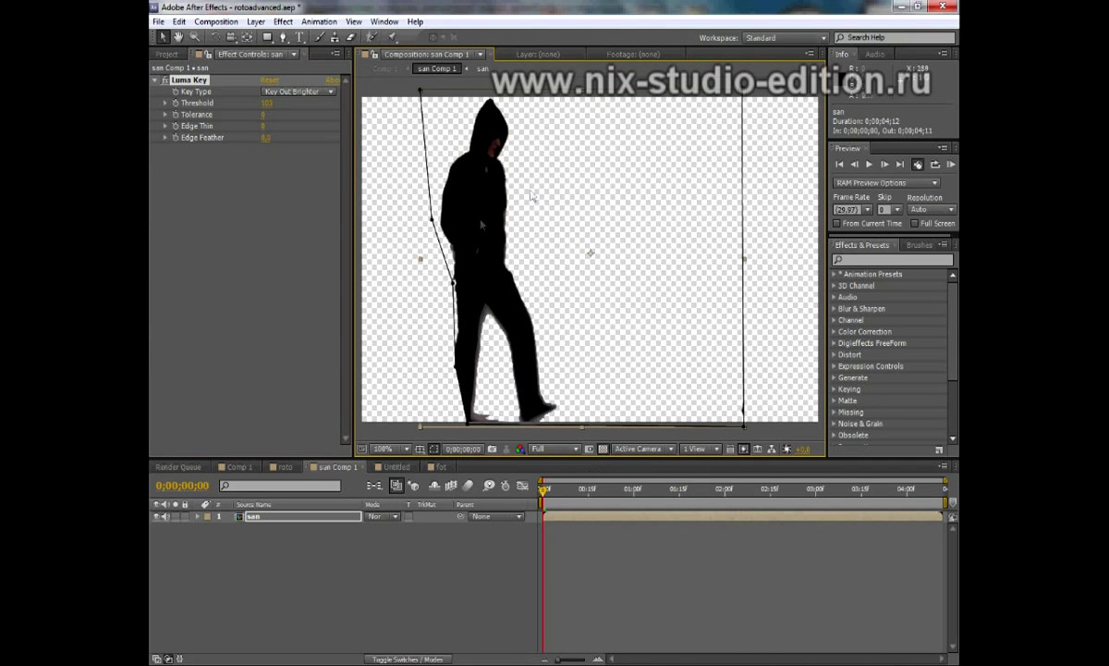
drag(266, 109, 248, 109)
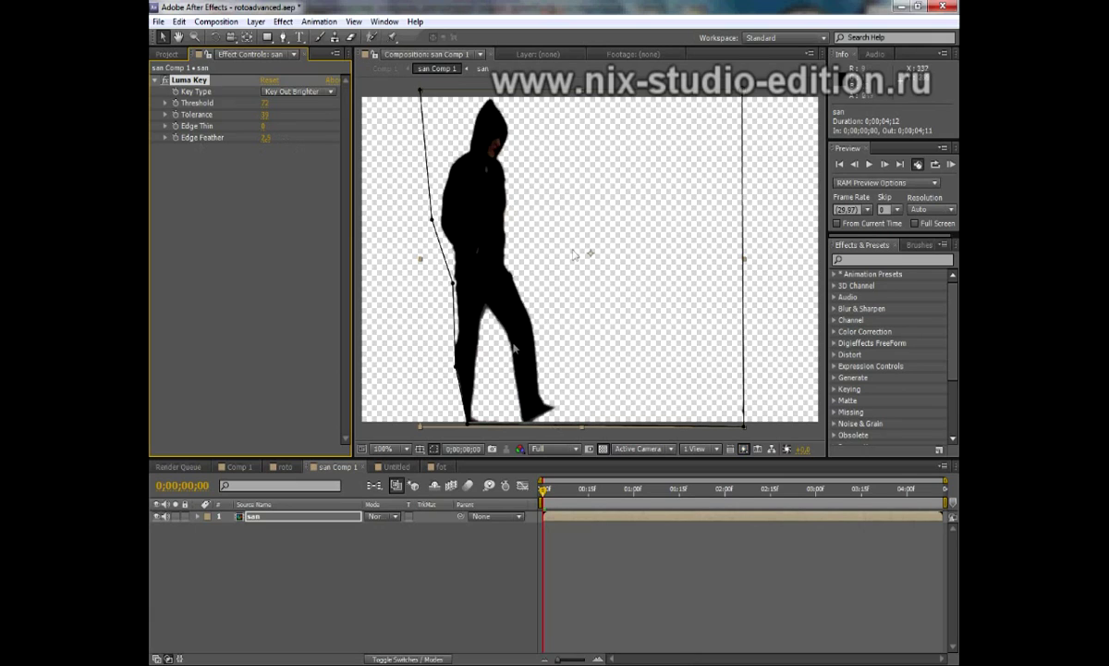
key(Return)
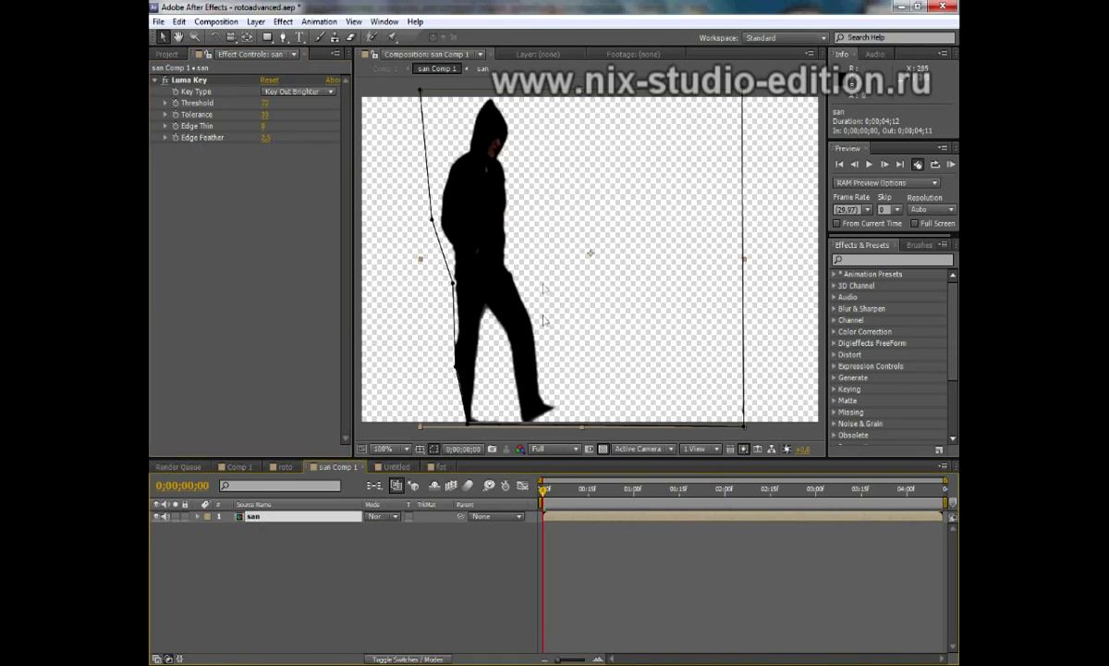
click(570, 490)
mouse_move(619, 491)
mouse_down()
mouse_move(612, 508)
mouse_move(631, 477)
mouse_up()
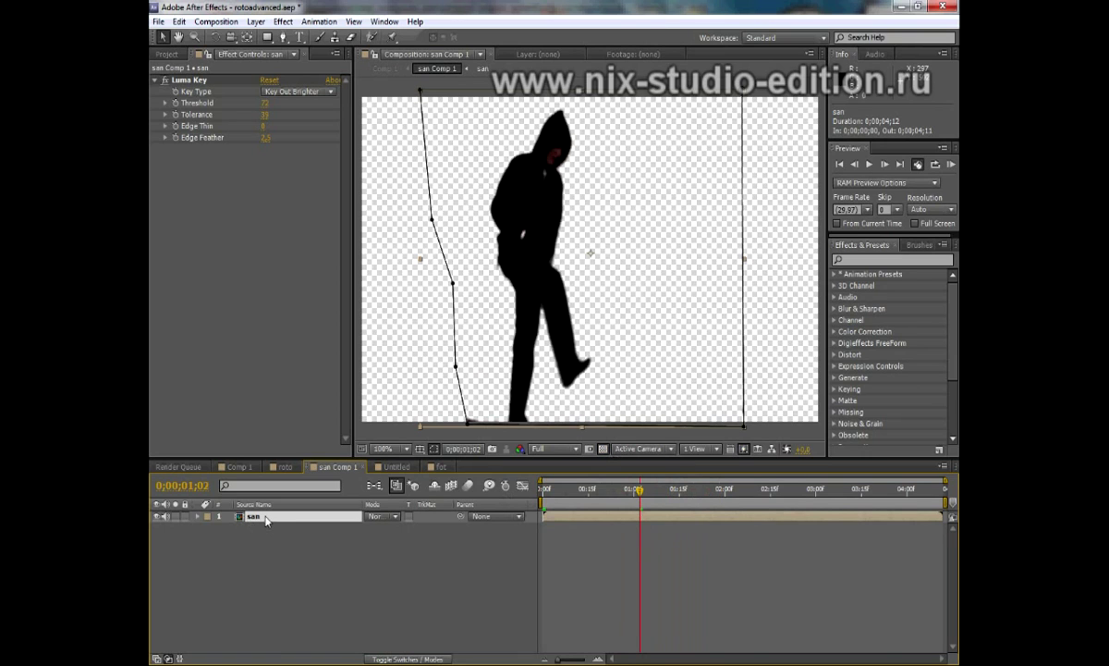
- Copy the keyed san layer, paste it above fut in fot, and preview at 100%
key(ctrl+c)
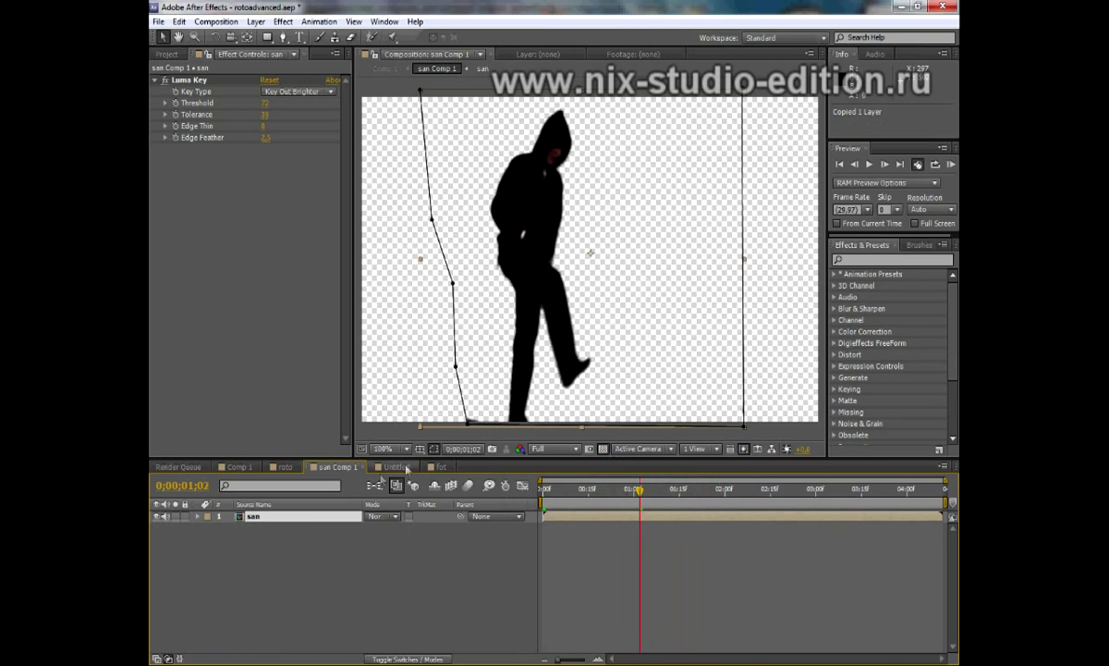
click(444, 467)
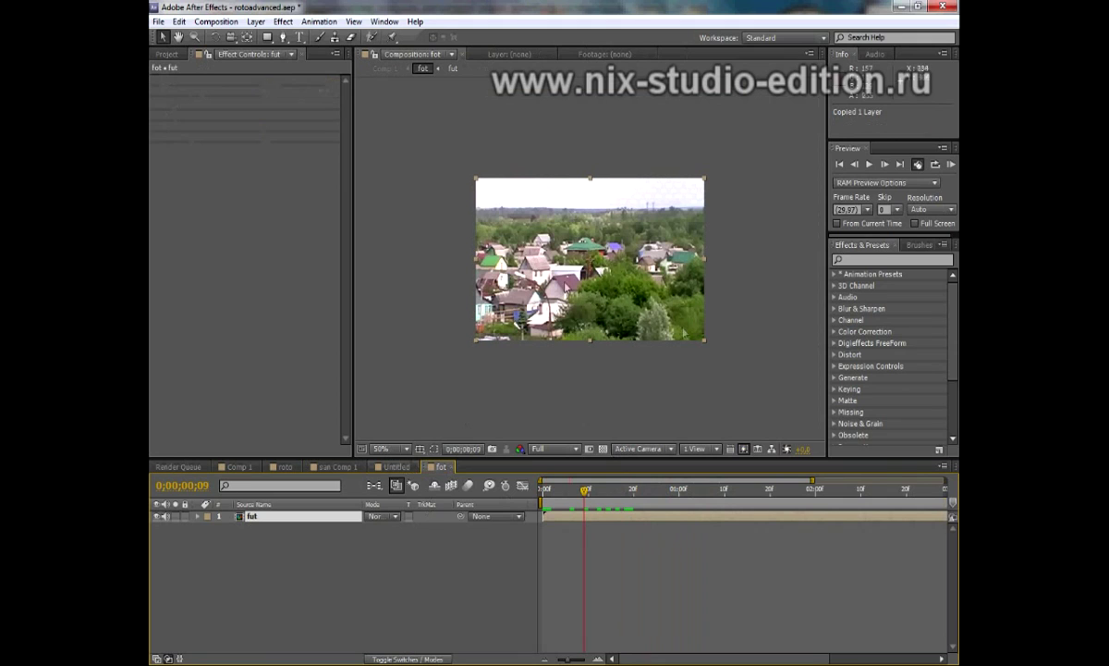
key(ctrl+v)
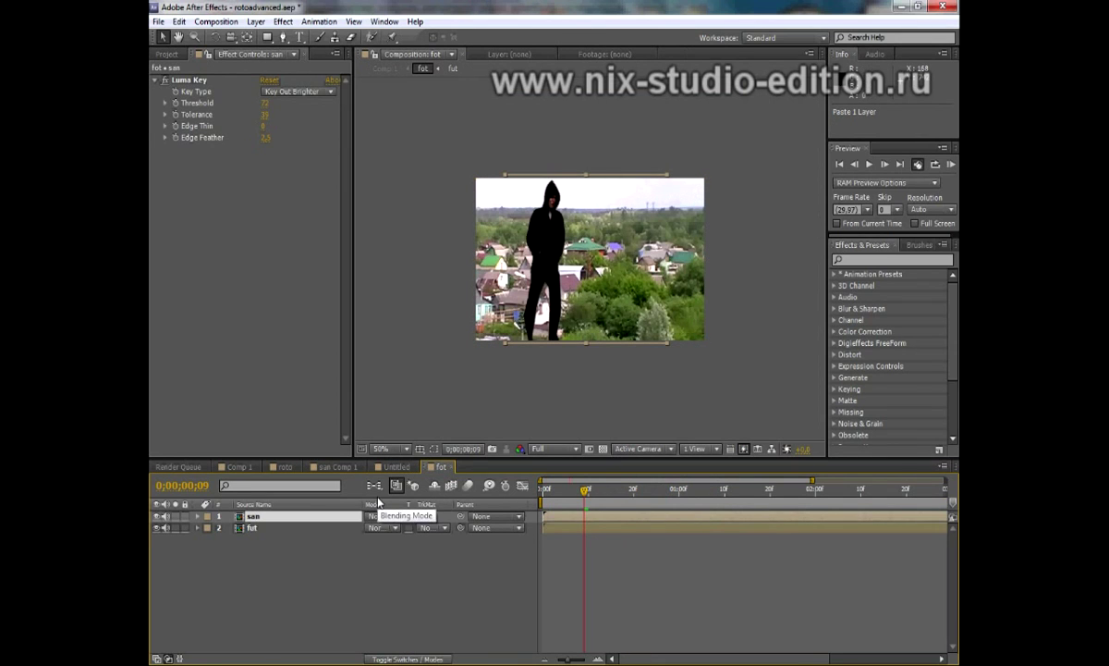
mouse_move(588, 488)
mouse_down()
mouse_move(588, 507)
mouse_move(678, 508)
mouse_up()
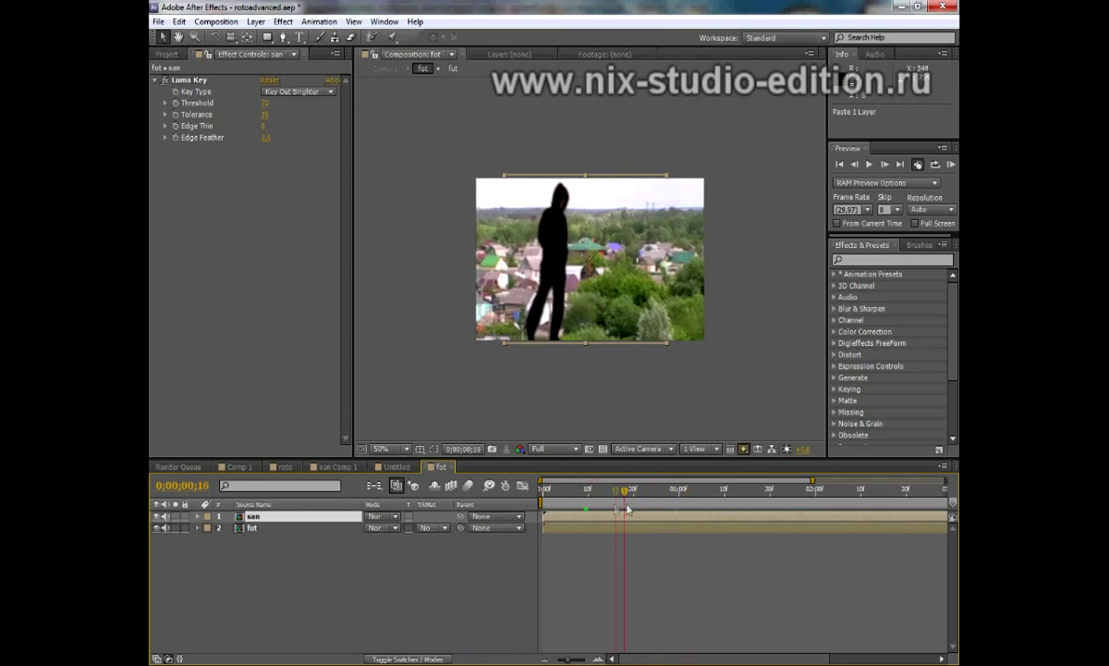
drag(678, 507, 679, 507)
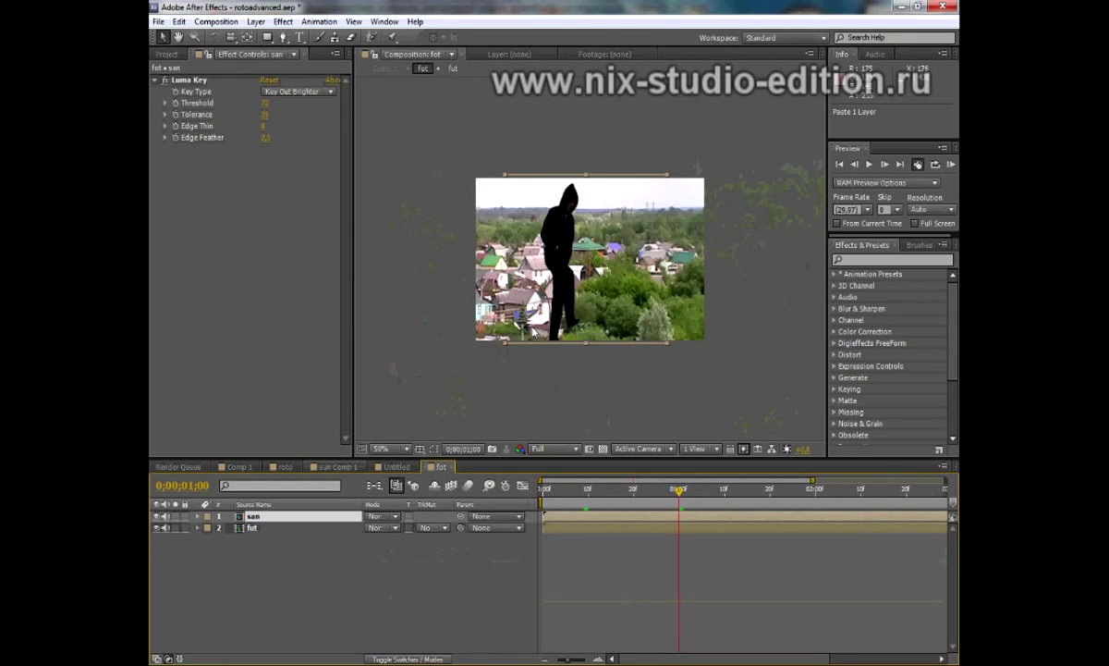
key(slash)
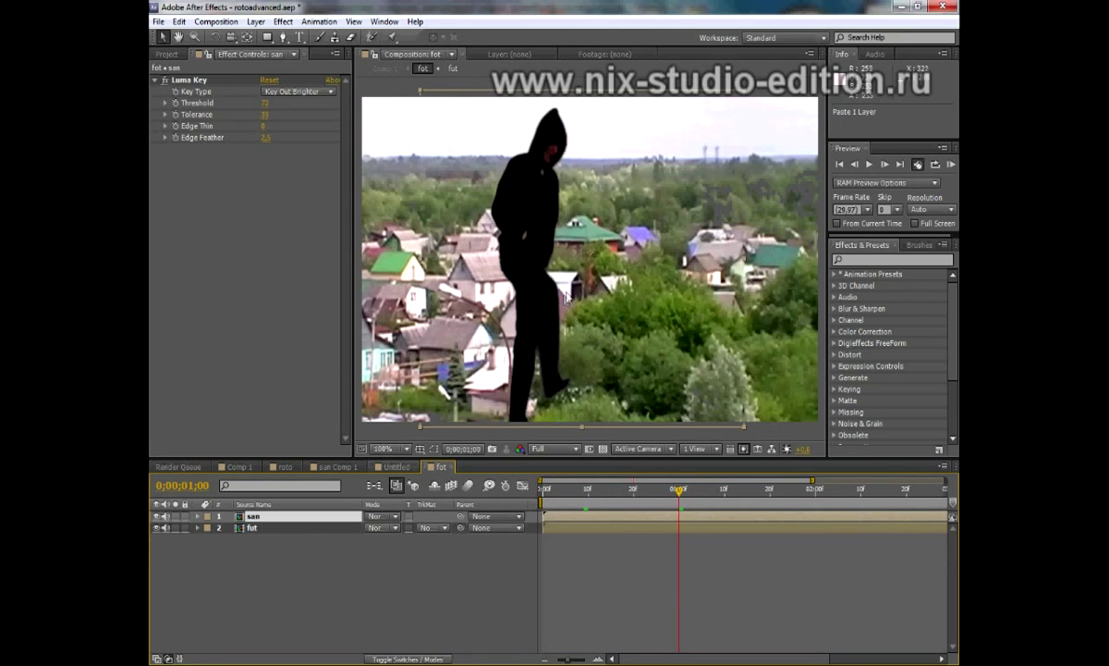
- In the Untitled composition, disable Mask 1 and compare the mask against the footage
click(396, 466)
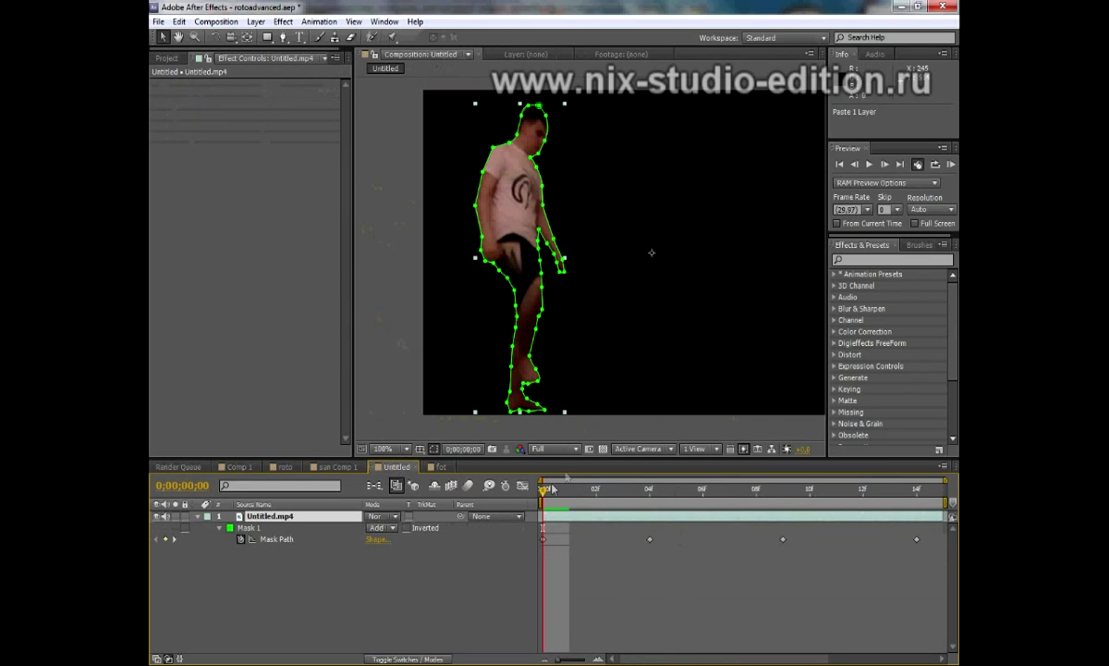
mouse_move(544, 492)
mouse_down()
mouse_move(595, 490)
mouse_move(544, 490)
mouse_move(650, 529)
mouse_move(779, 508)
mouse_up()
click(391, 527)
click(384, 516)
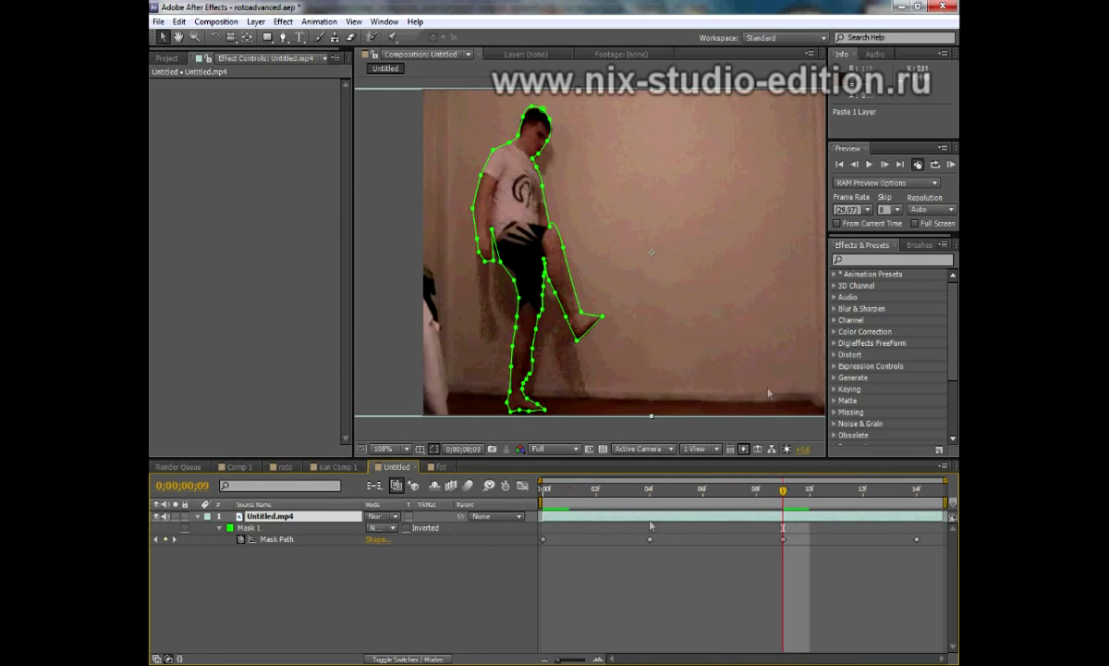
mouse_move(784, 497)
mouse_down()
mouse_move(906, 481)
mouse_move(731, 489)
mouse_up()
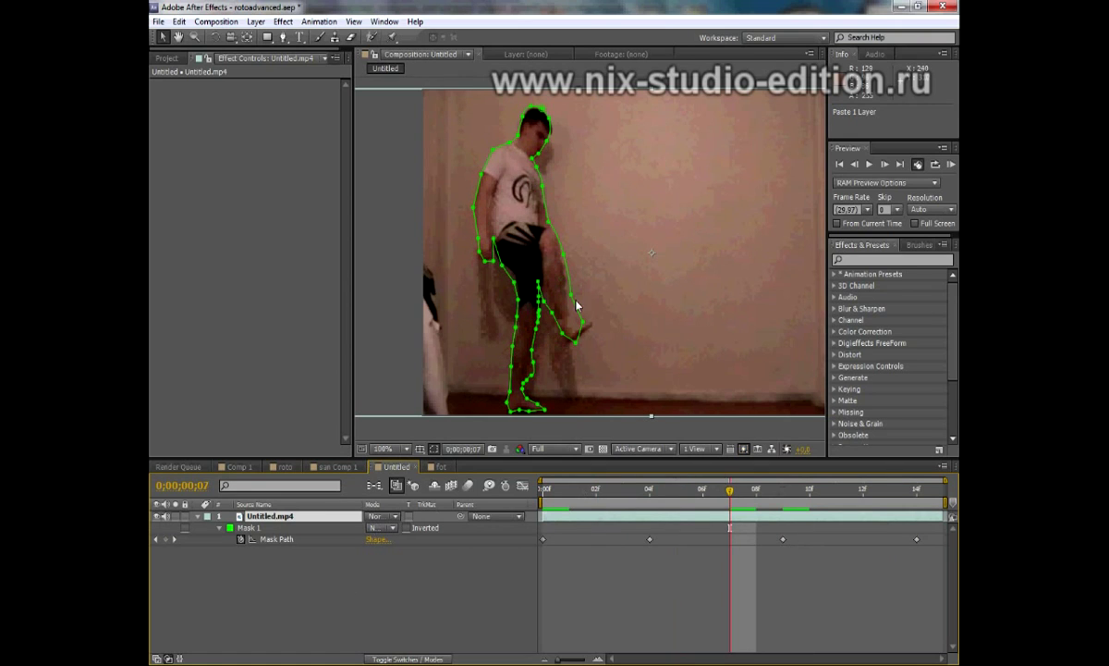
- Check the raised-leg mask at the previous Mask Path keyframe and frame 11, then return to fot
drag(623, 280, 583, 280)
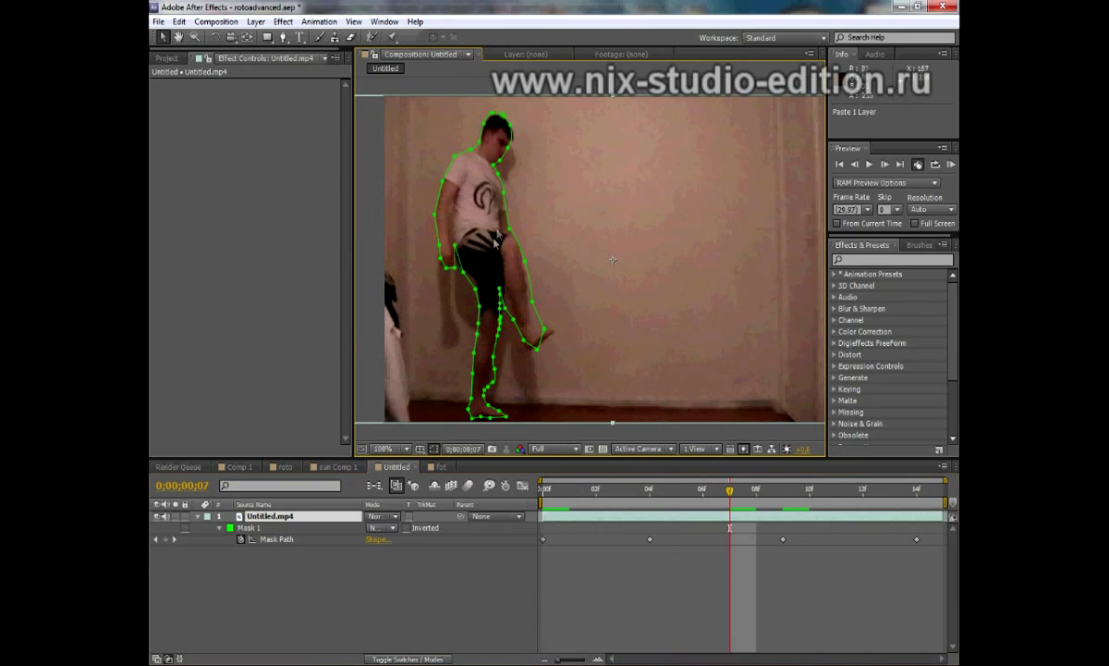
drag(517, 172, 595, 211)
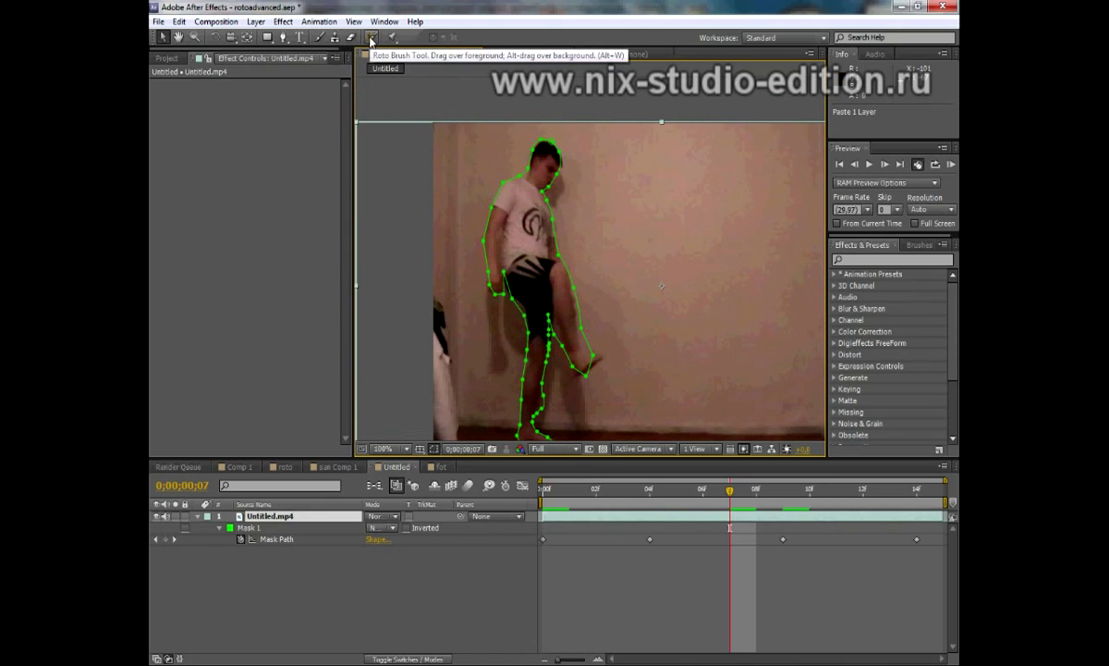
drag(652, 325, 622, 309)
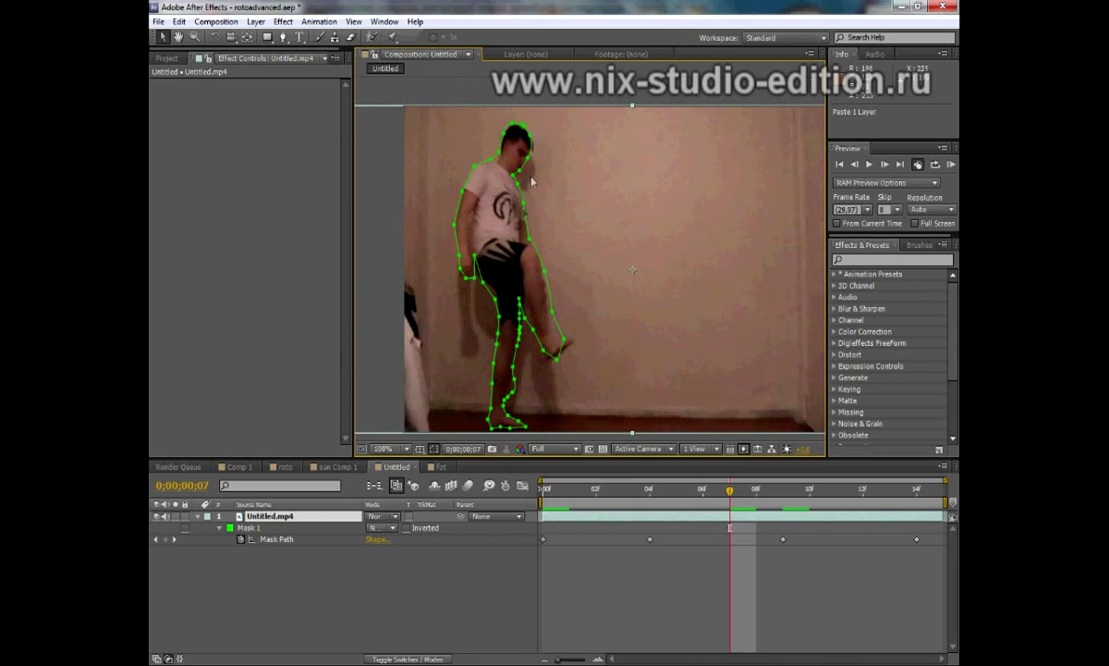
key(j)
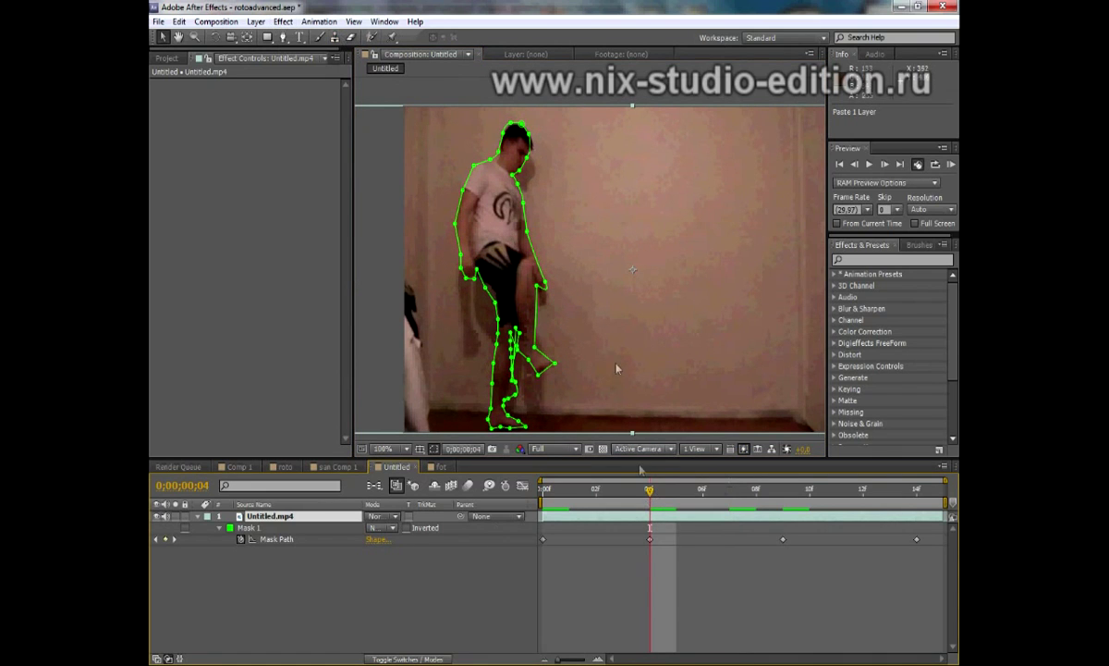
mouse_move(649, 488)
mouse_down()
mouse_move(825, 513)
mouse_move(676, 513)
mouse_up()
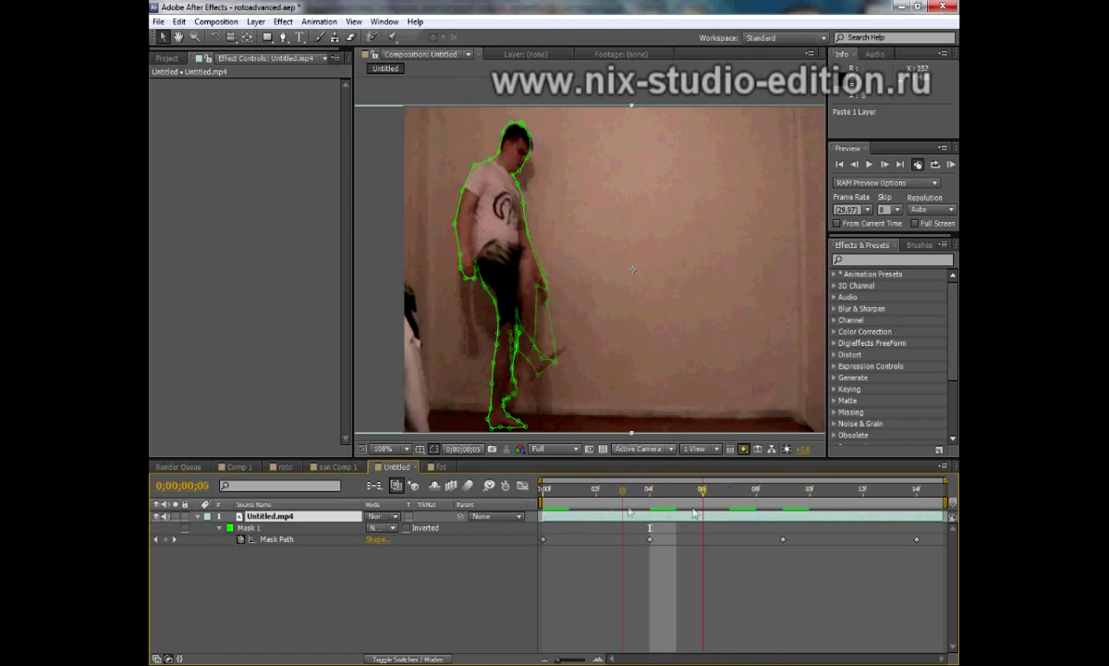
click(438, 467)
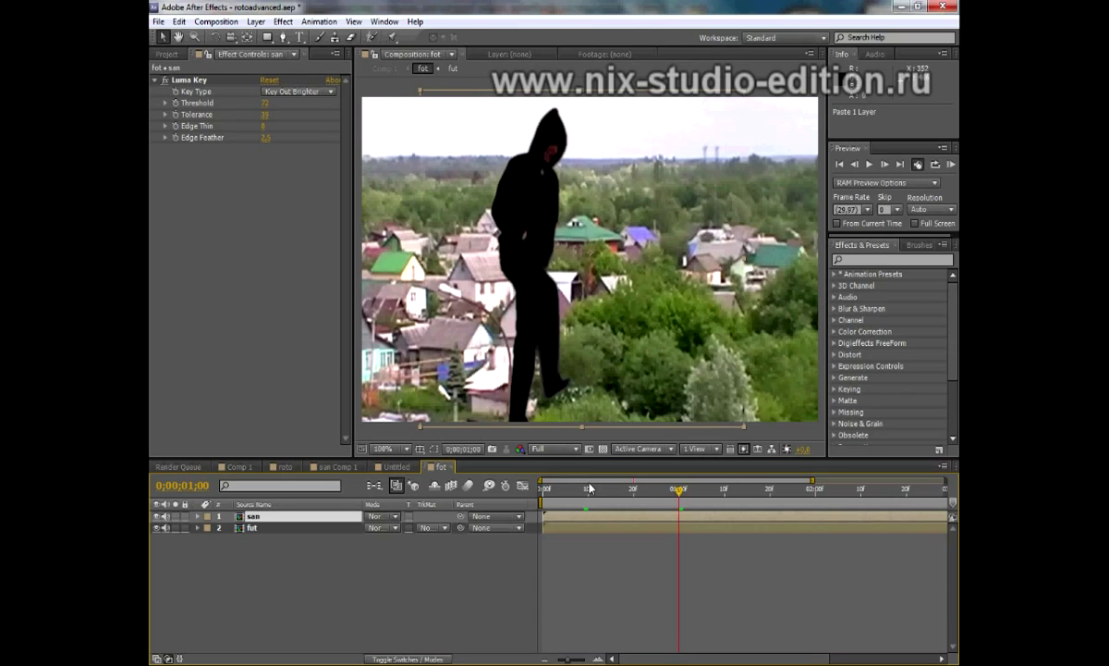
- Preview the san silhouette walking over the village and select the san layer
mouse_move(677, 495)
mouse_down()
mouse_move(758, 500)
mouse_move(748, 510)
mouse_move(760, 510)
mouse_up()
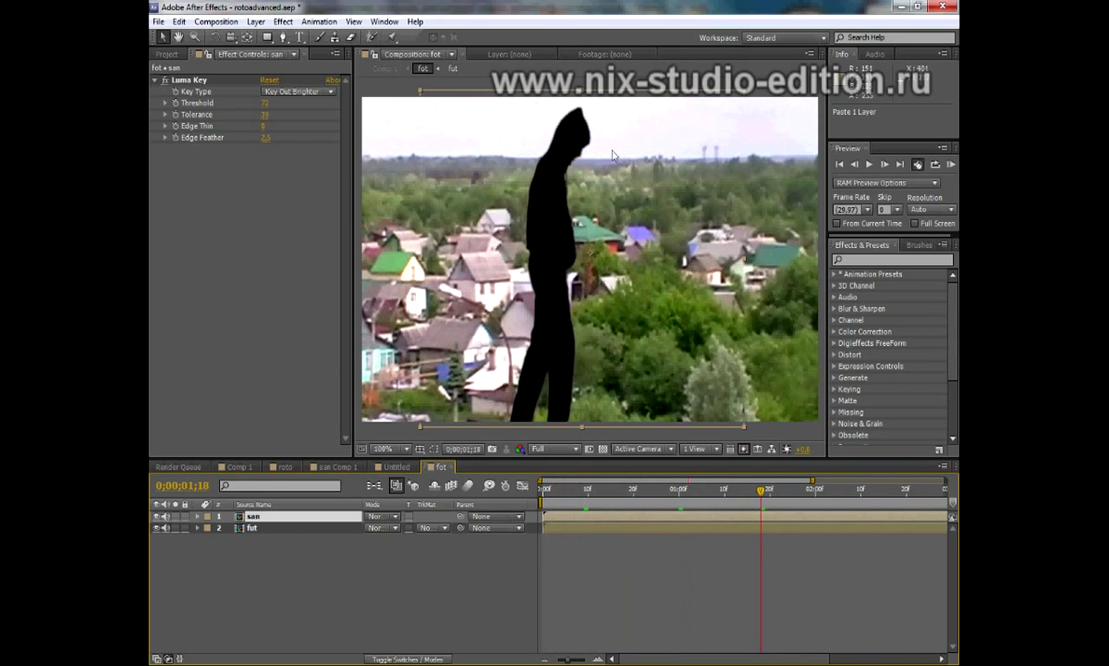
click(269, 520)
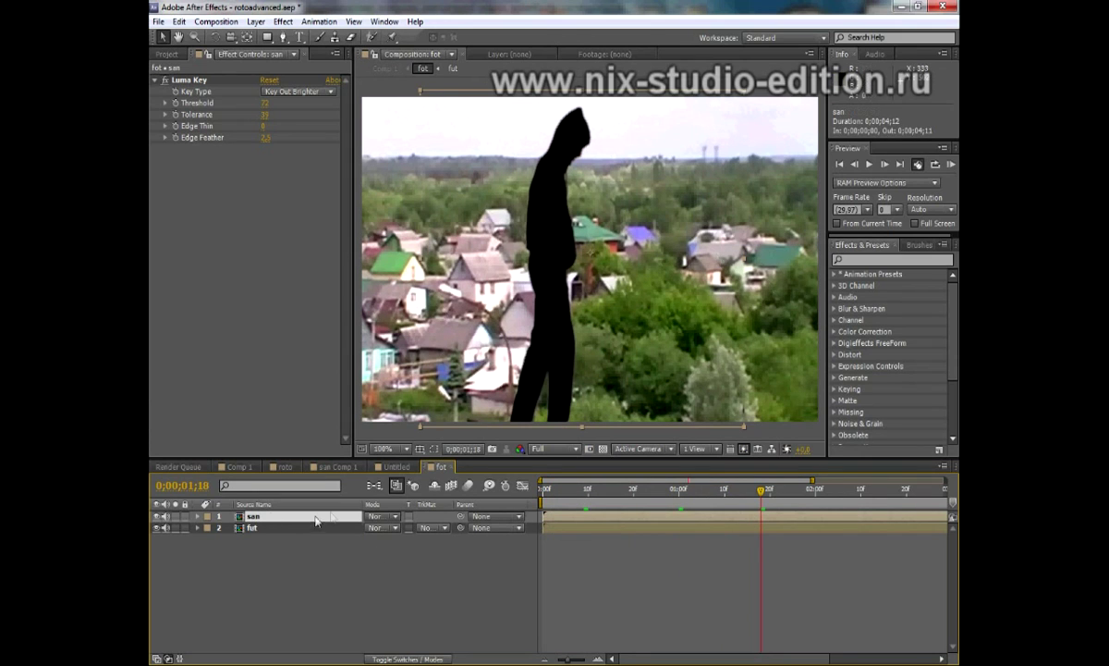
click(256, 24)
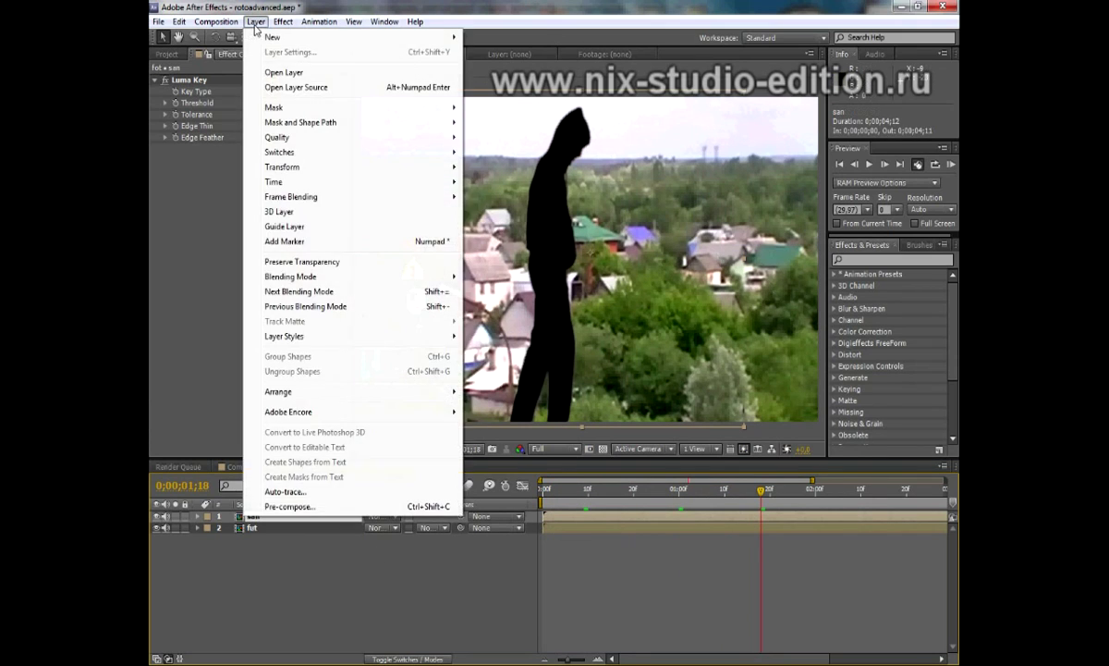
- Add a new black solid layer, Black Solid 2, to the fot composition
mouse_move(272, 37)
click(457, 52)
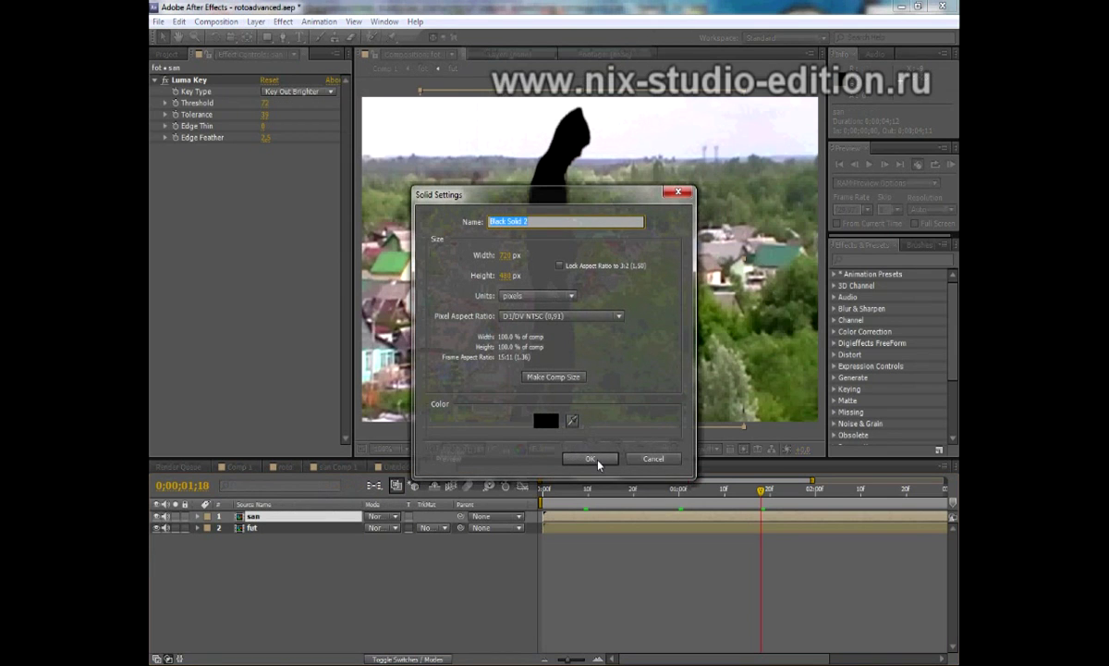
click(590, 458)
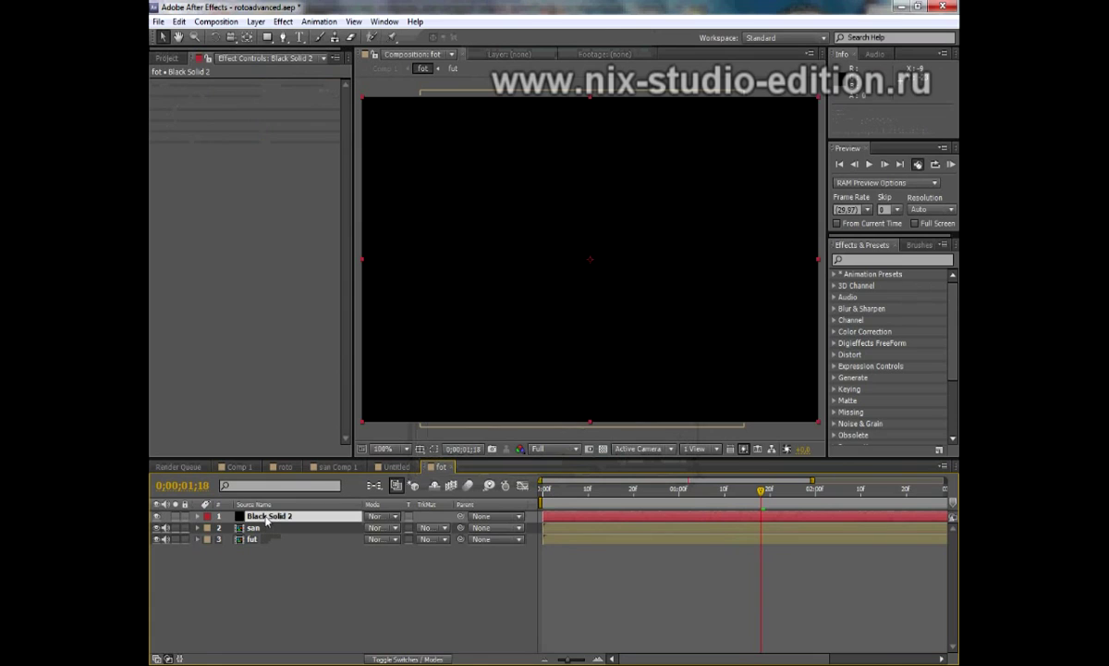
- Hide Black Solid 2 and san so only the village footage shows
click(157, 517)
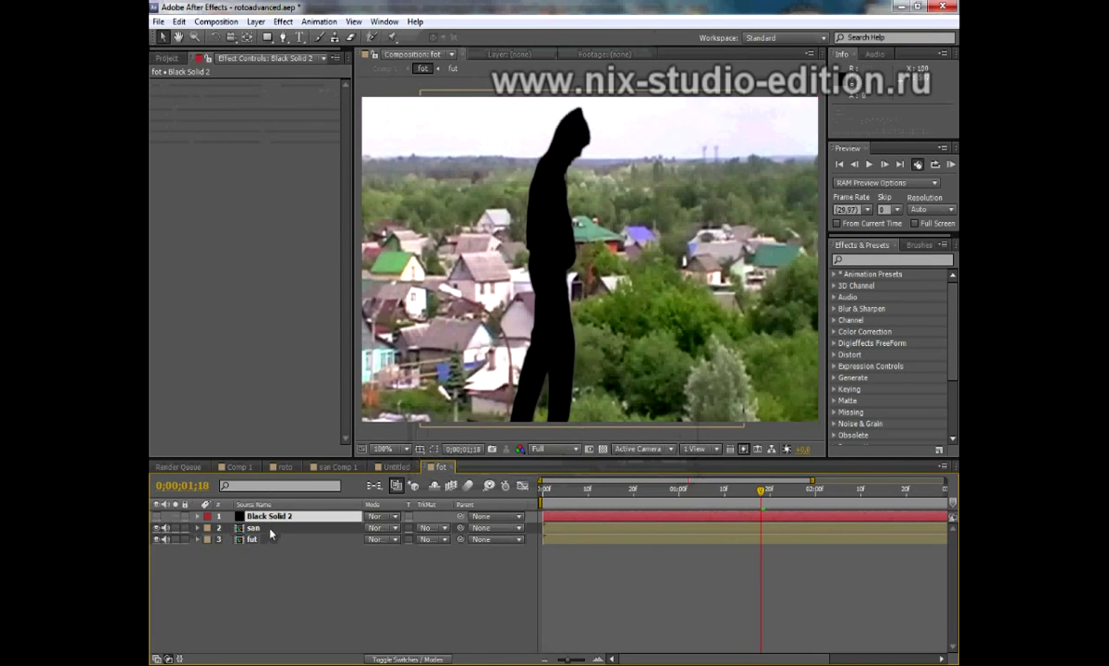
click(156, 527)
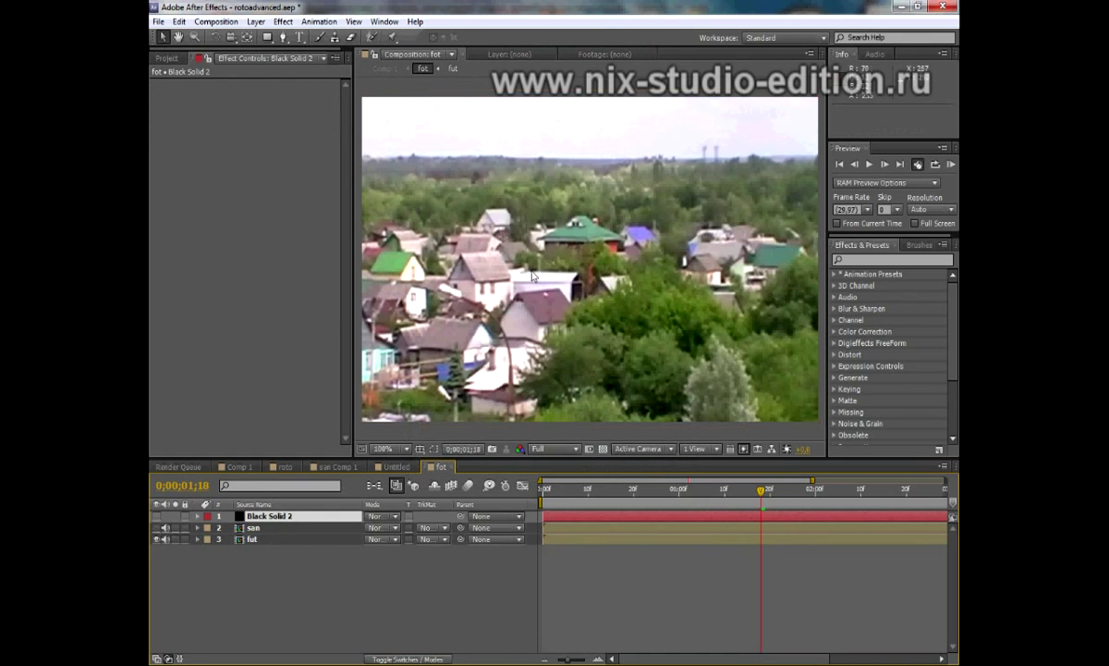
drag(529, 269, 519, 250)
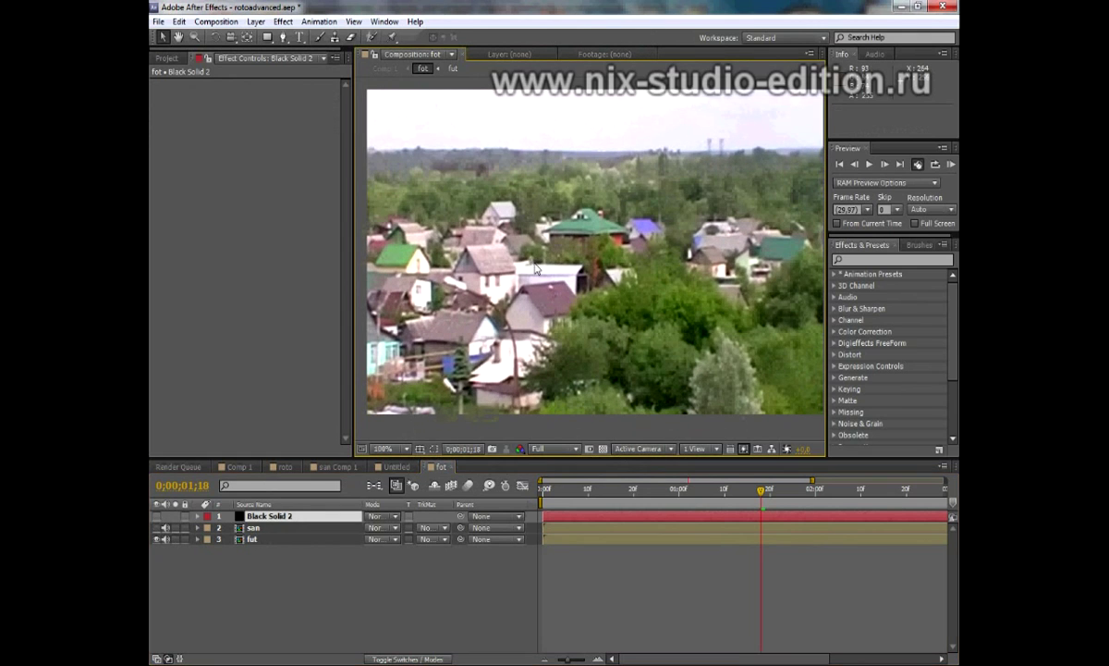
drag(519, 250, 517, 242)
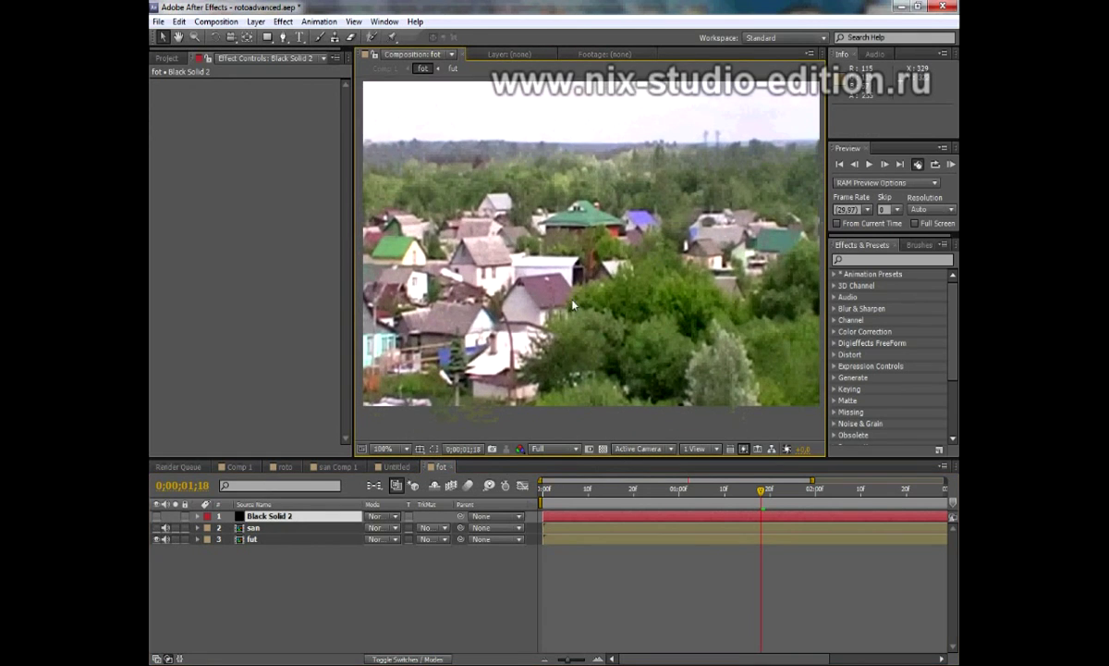
drag(574, 299, 578, 303)
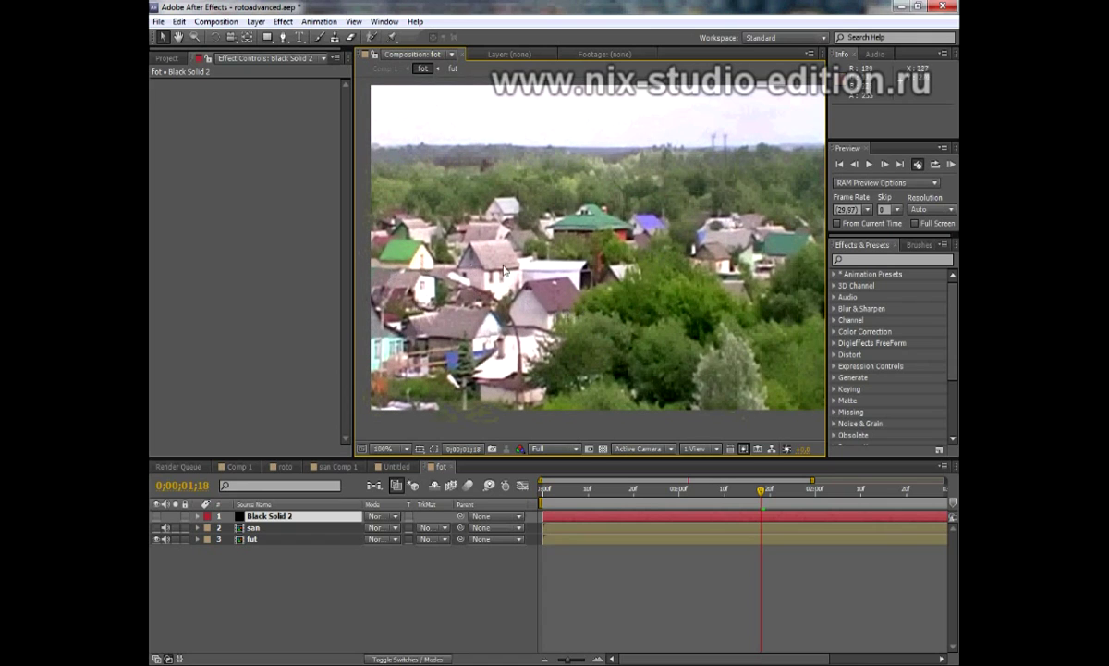
- With the Pen tool, place mask corners on the frame's right edge, below the frame, and on the left edge
click(284, 38)
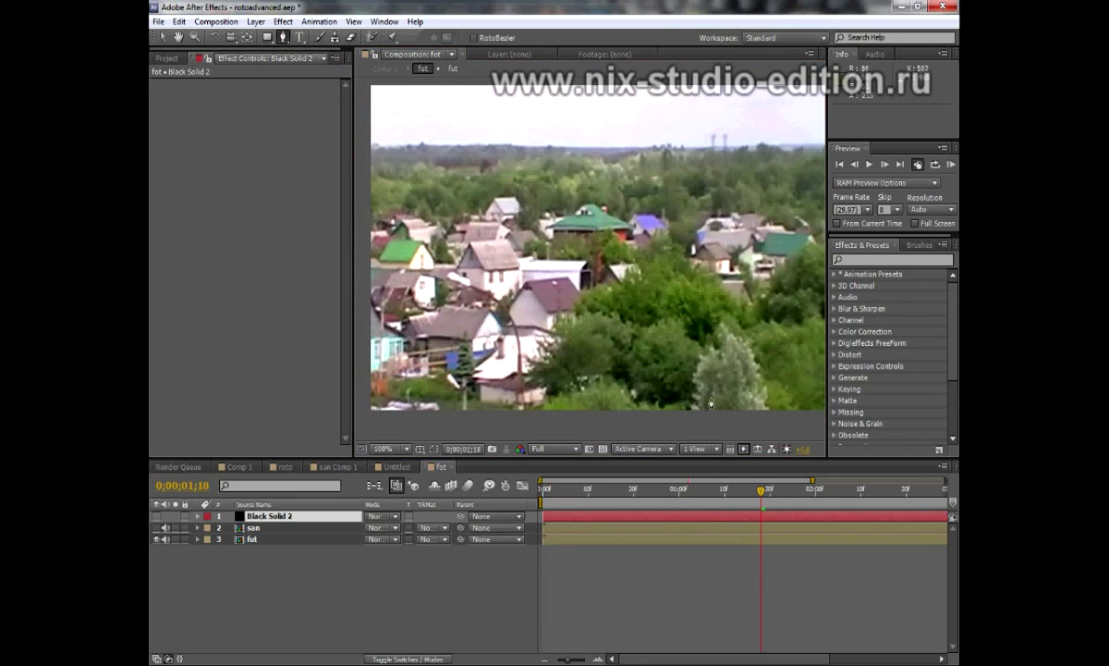
key(comma)
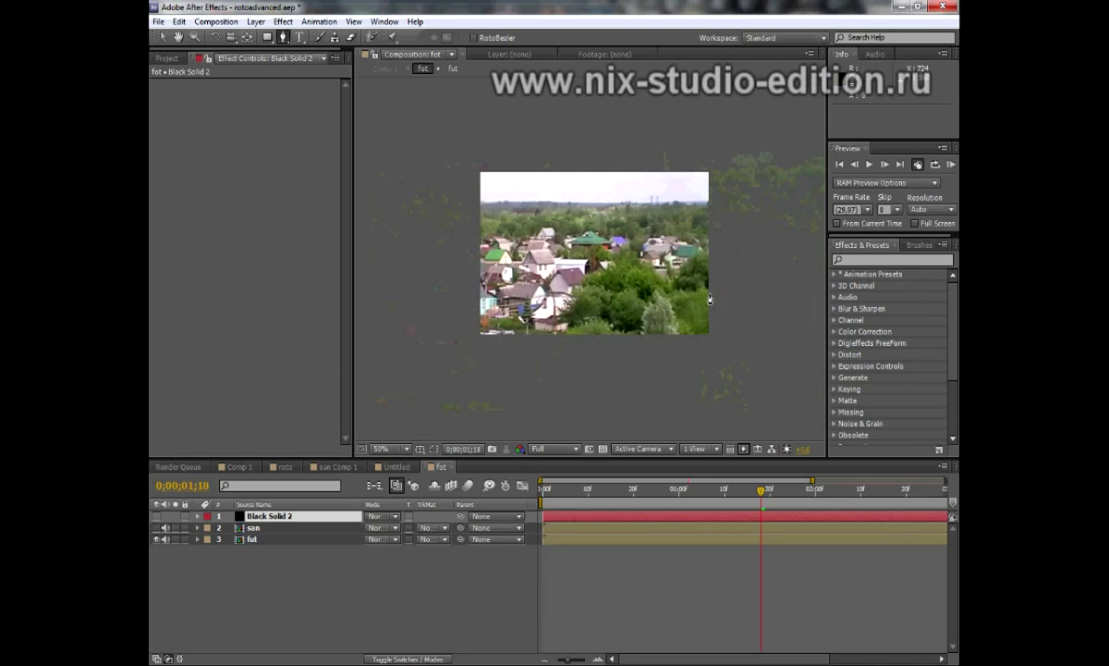
click(708, 253)
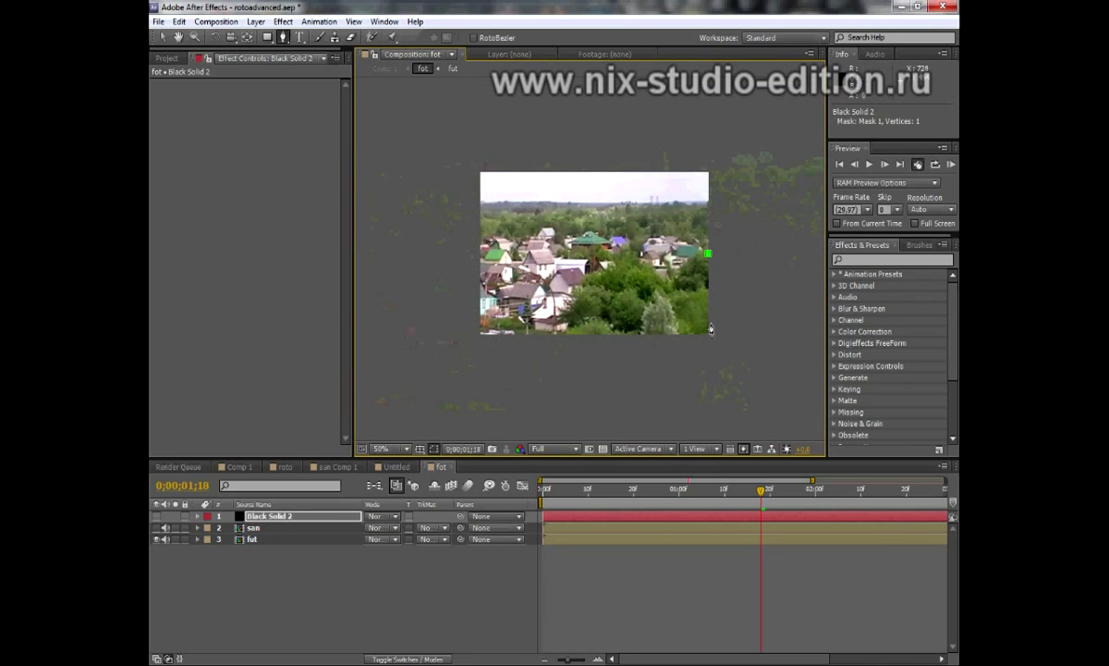
click(707, 340)
click(480, 345)
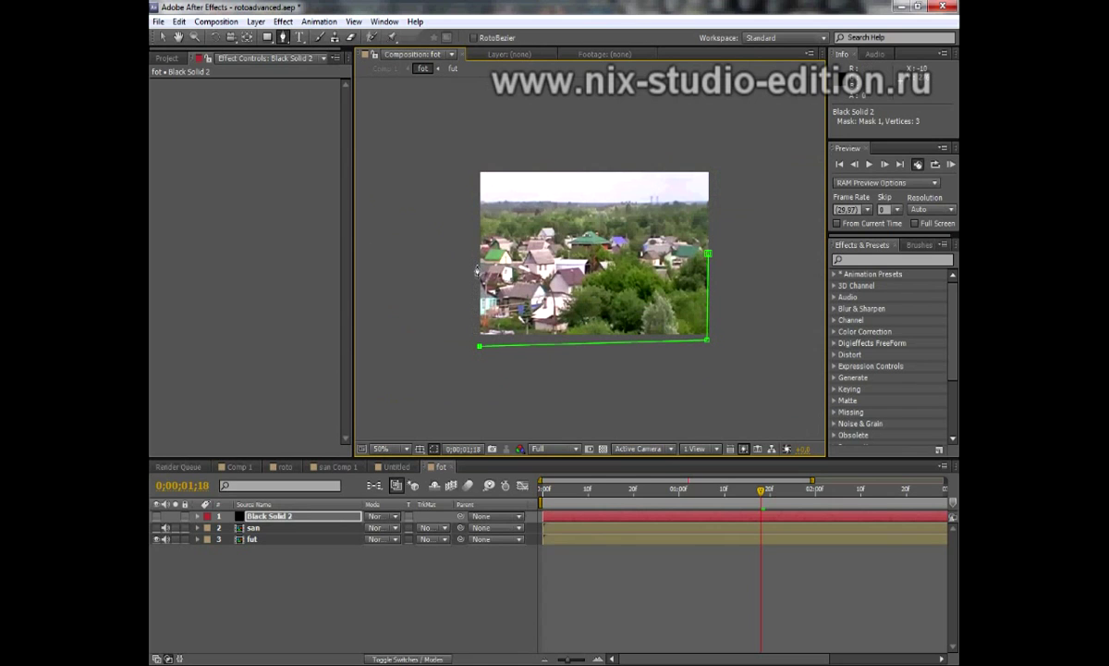
click(478, 268)
scroll(477, 267, up, 1)
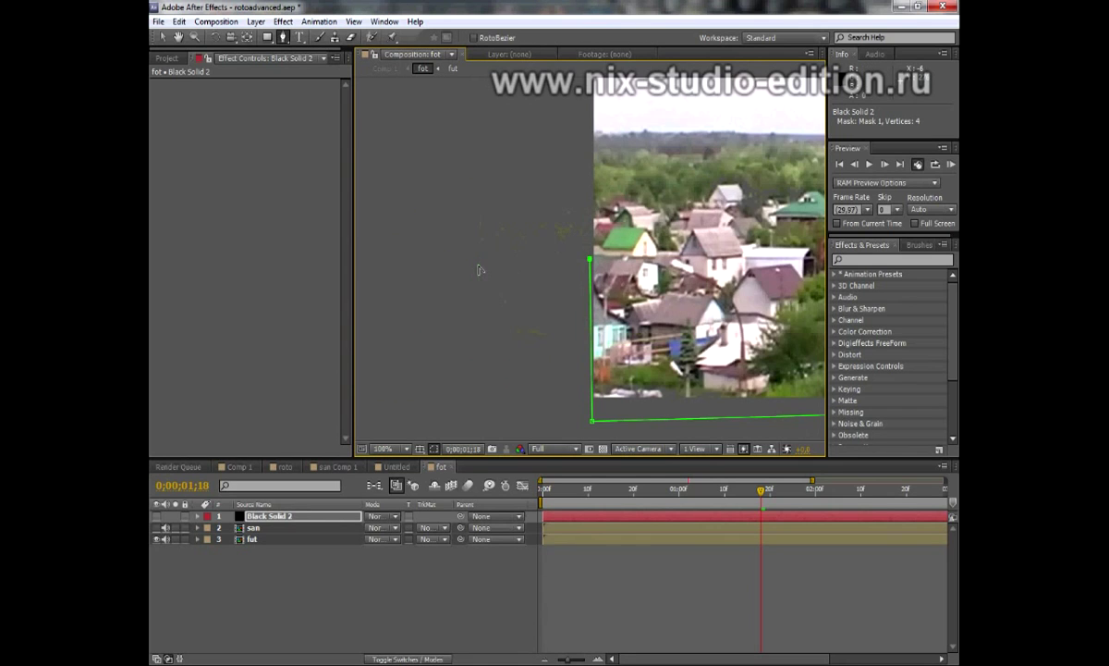
scroll(530, 254, right, 3)
scroll(515, 304, right, 3)
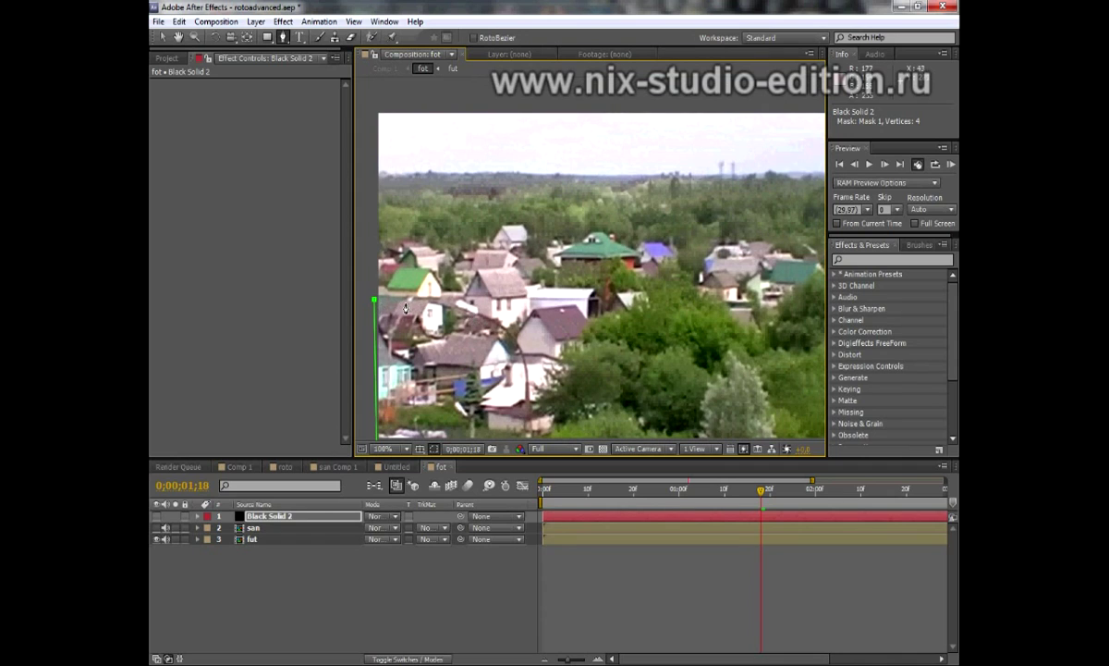
- Trace the mask along the rooftops and treetops from left to right
click(378, 291)
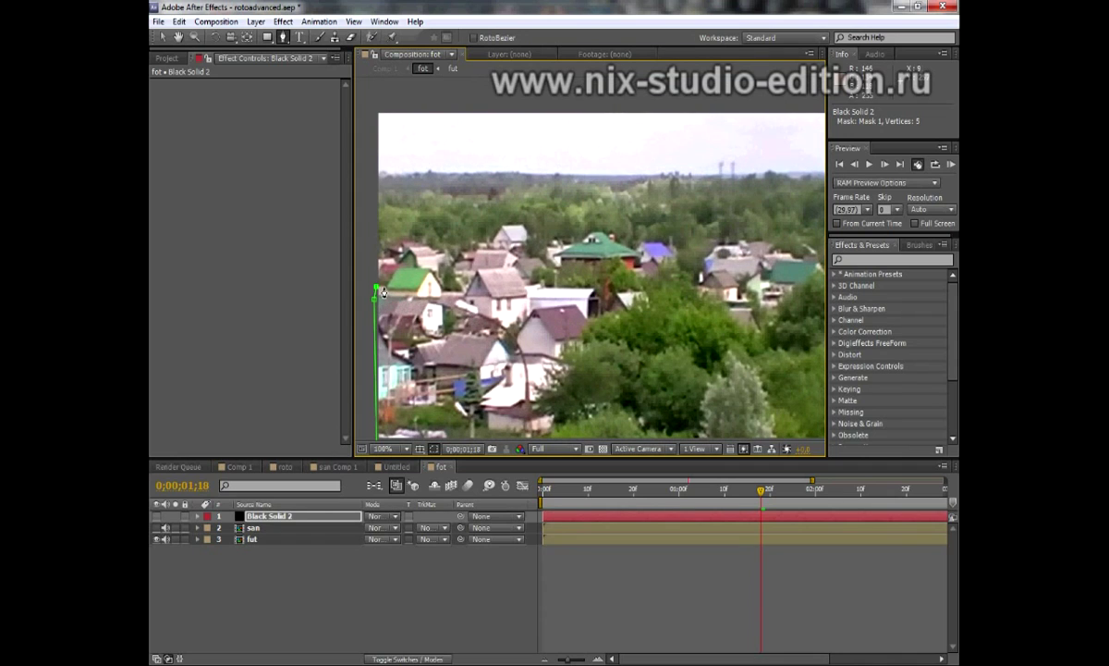
click(384, 287)
click(396, 268)
click(439, 284)
click(463, 293)
click(475, 271)
click(513, 268)
click(592, 293)
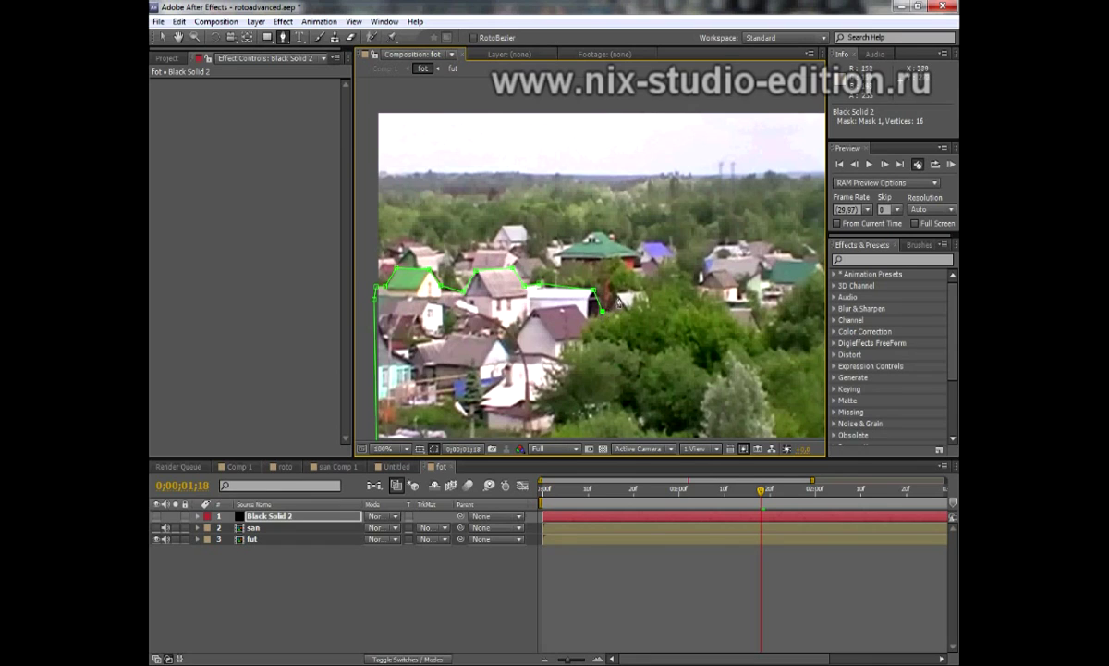
click(617, 294)
click(666, 277)
click(682, 273)
click(695, 283)
click(708, 274)
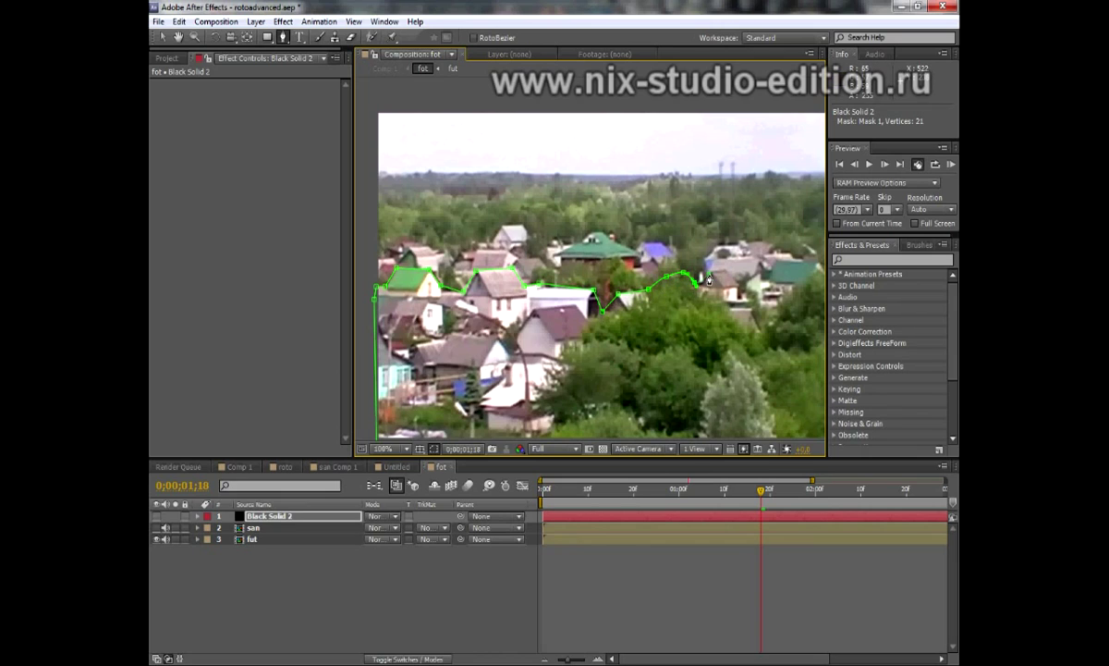
click(724, 273)
- Close the roofline mask beyond the right edge and make Black Solid 2 visible again
key(comma)
click(745, 275)
key(period)
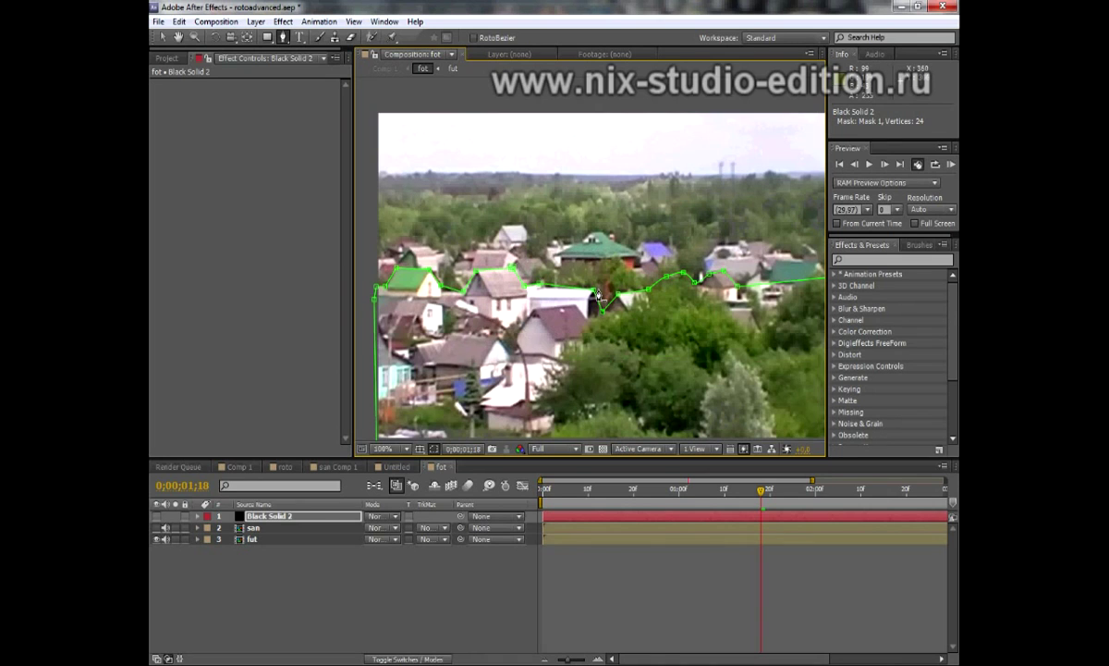
click(157, 518)
key(comma)
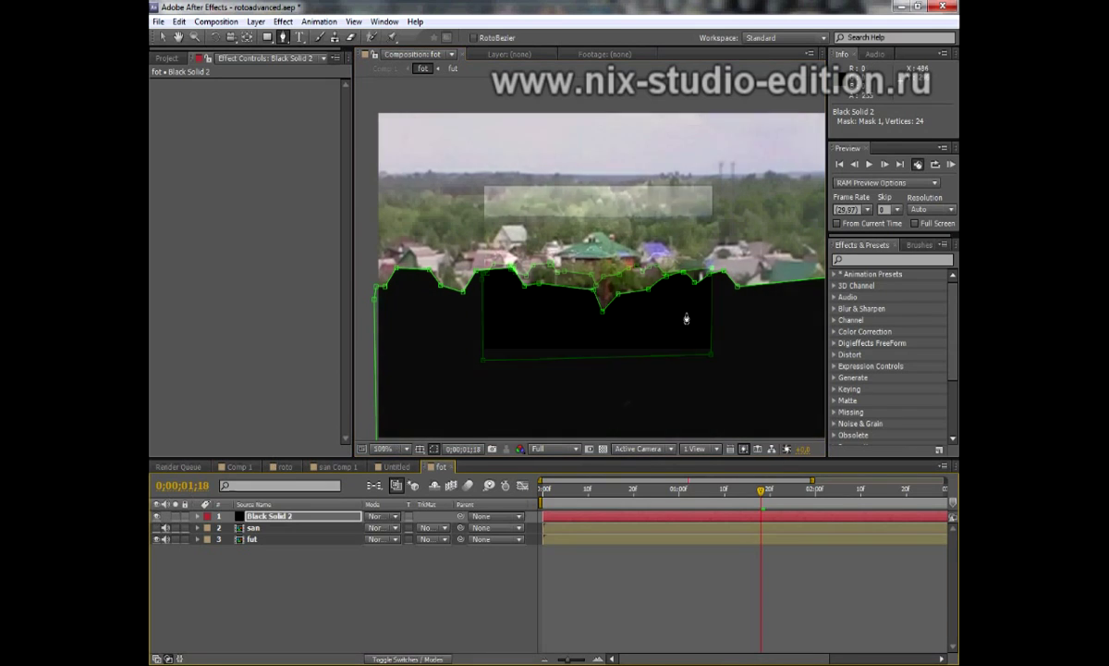
click(157, 528)
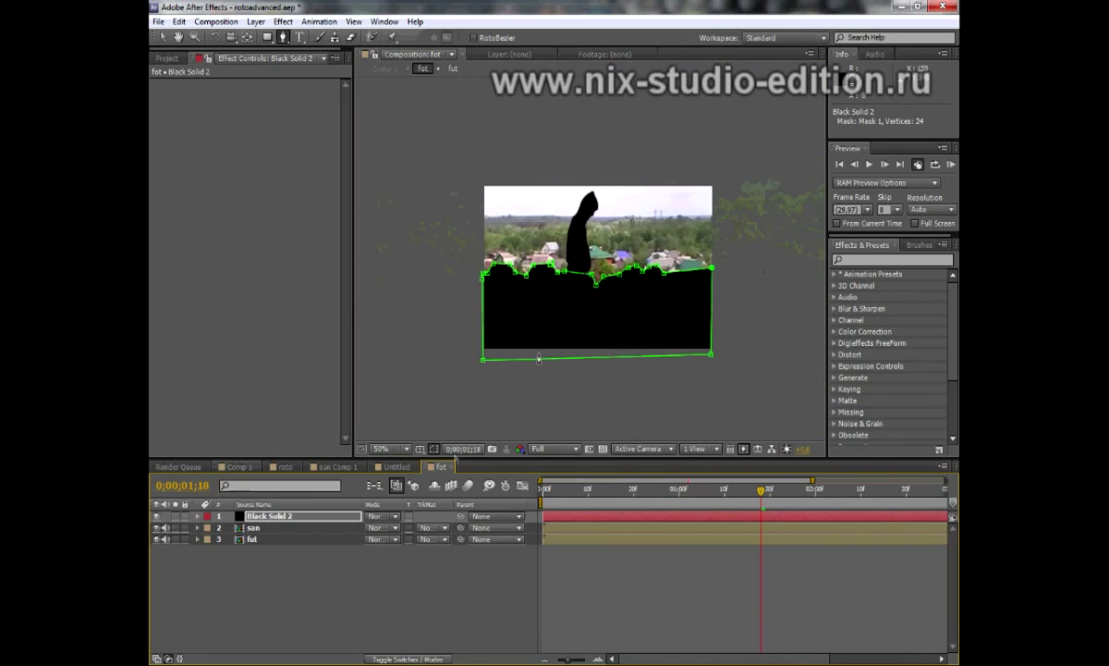
click(353, 530)
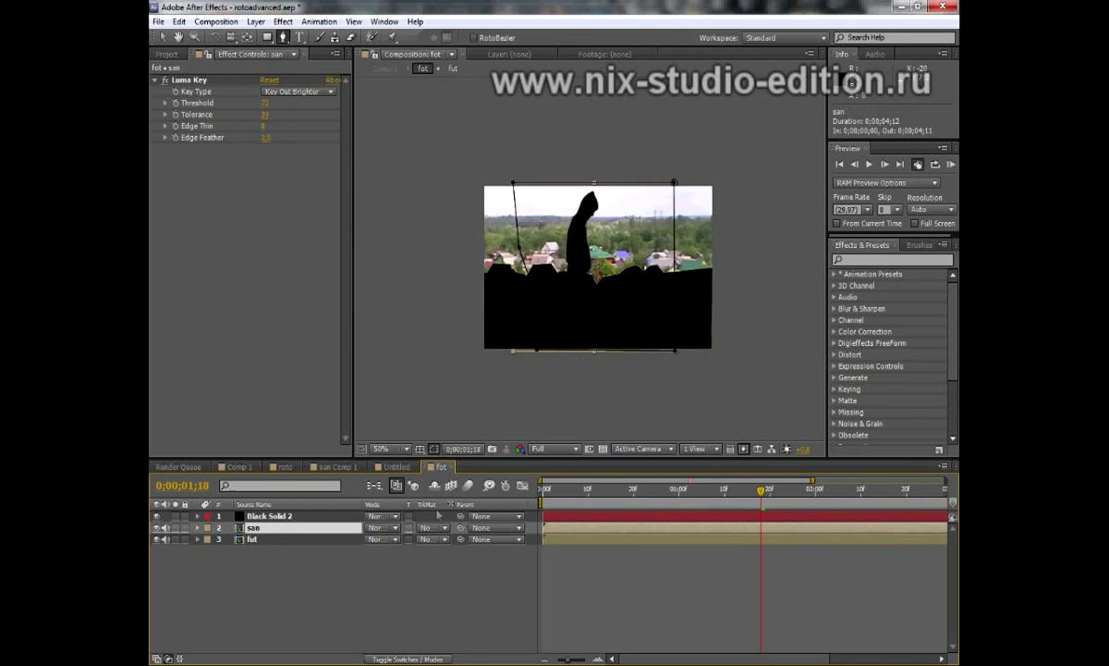
click(403, 659)
- Add the Parent column to the timeline
right_click(442, 507)
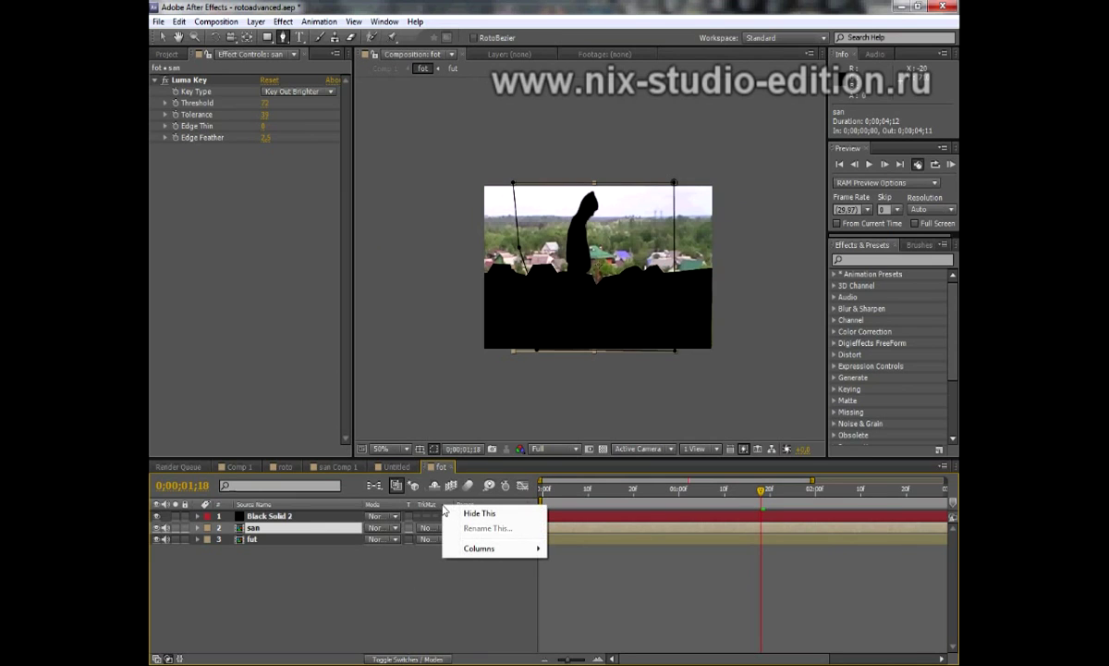
mouse_move(481, 548)
click(559, 482)
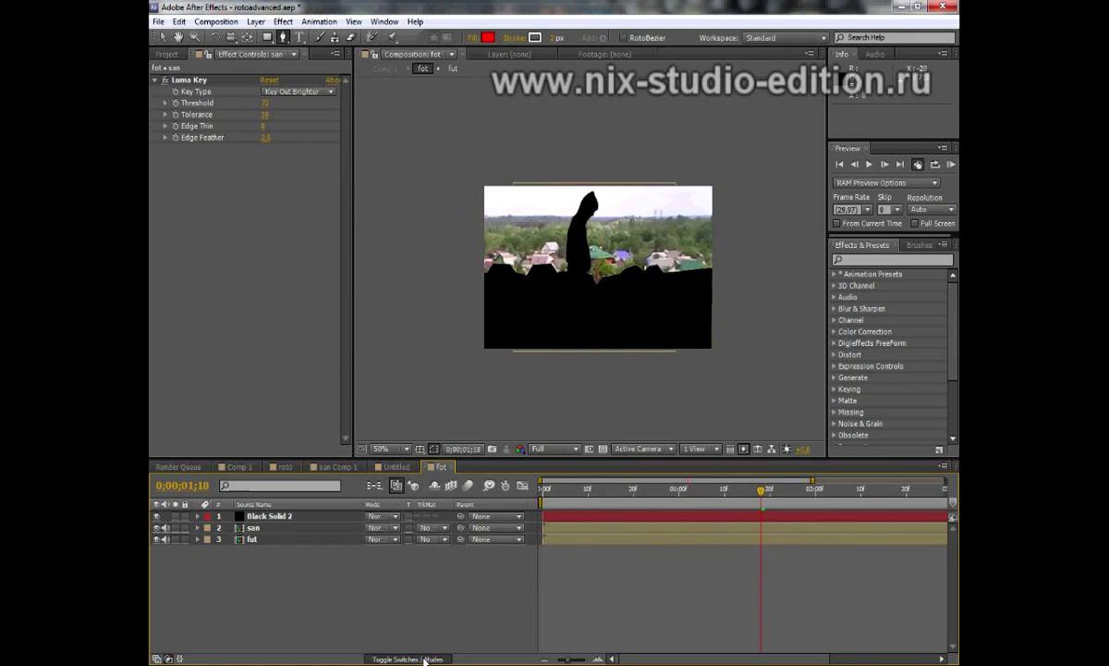
- Set san's TrkMat to Alpha Inverted Matte 'Black Solid 2' and view at 100%
click(255, 528)
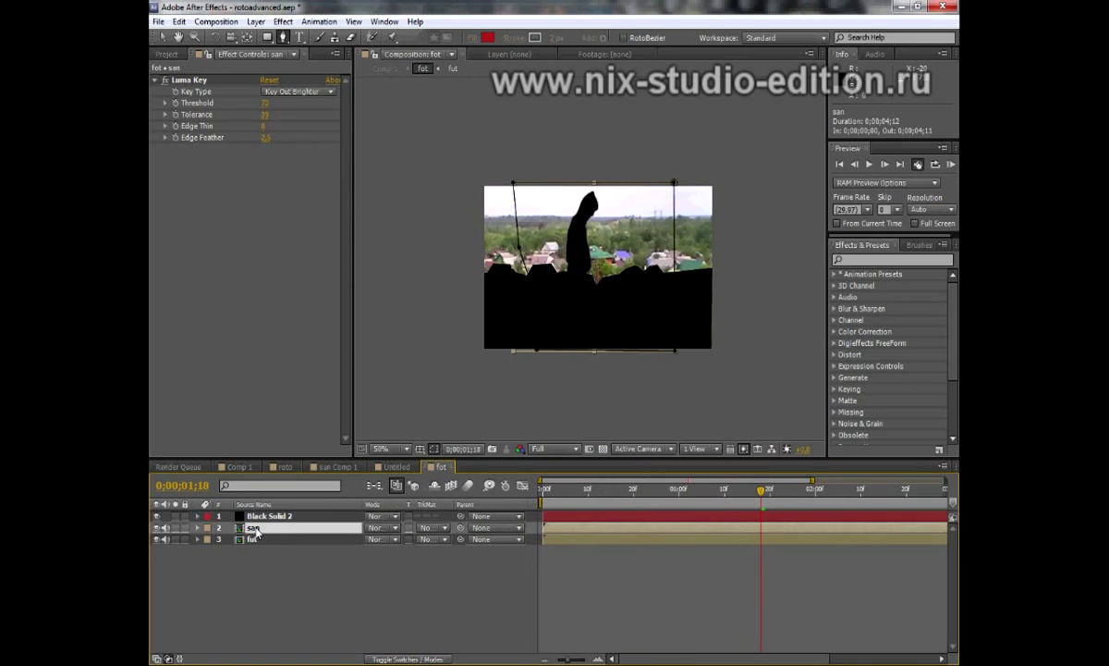
click(427, 528)
click(479, 577)
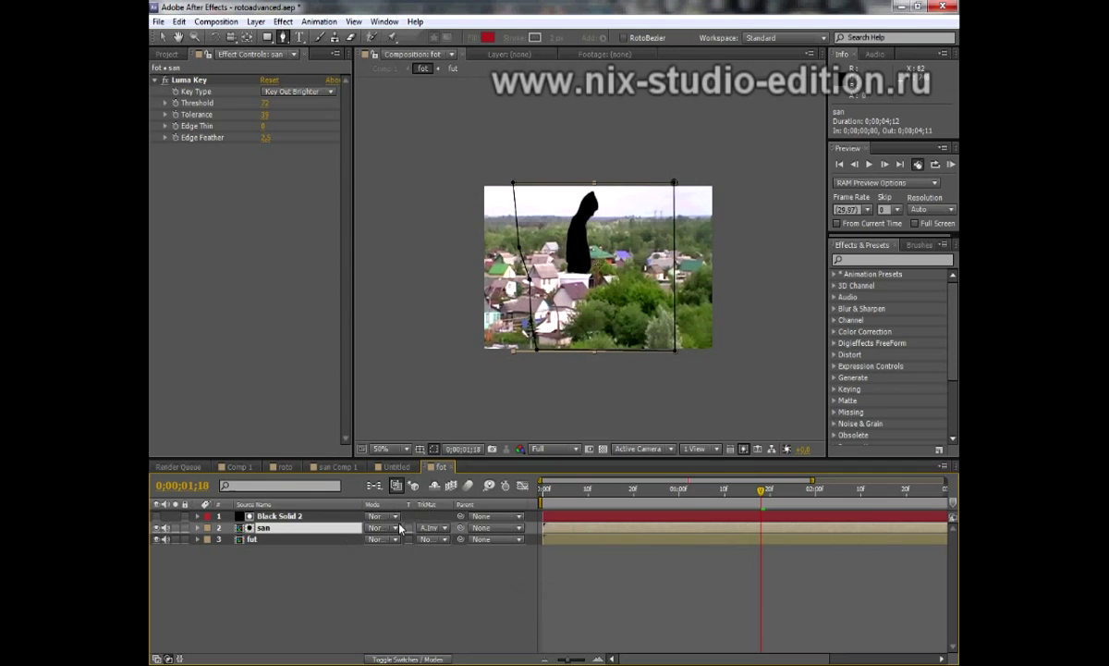
click(305, 515)
key(slash)
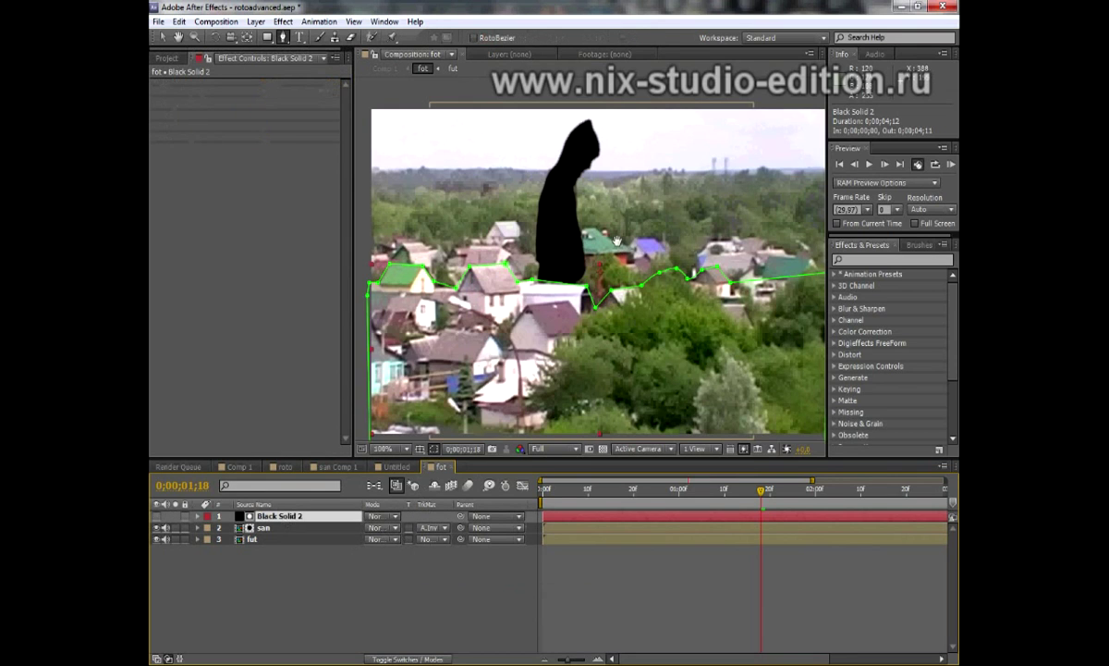
- Scale the san silhouette down to about 89% by 85%
key(ctrl+Down)
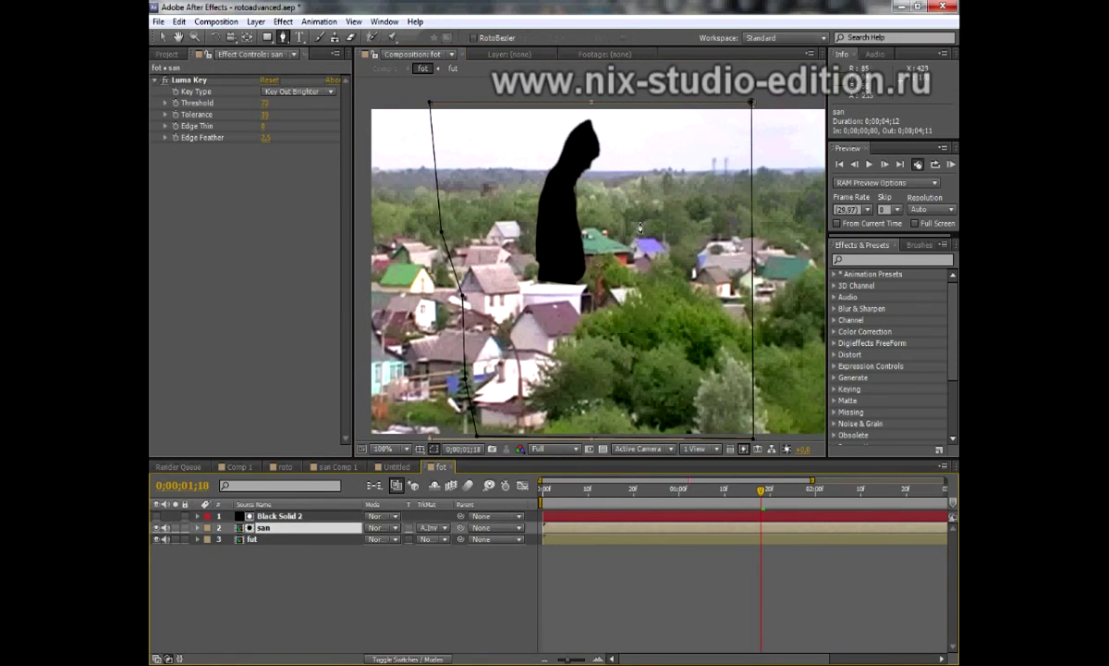
key(comma)
key(comma)
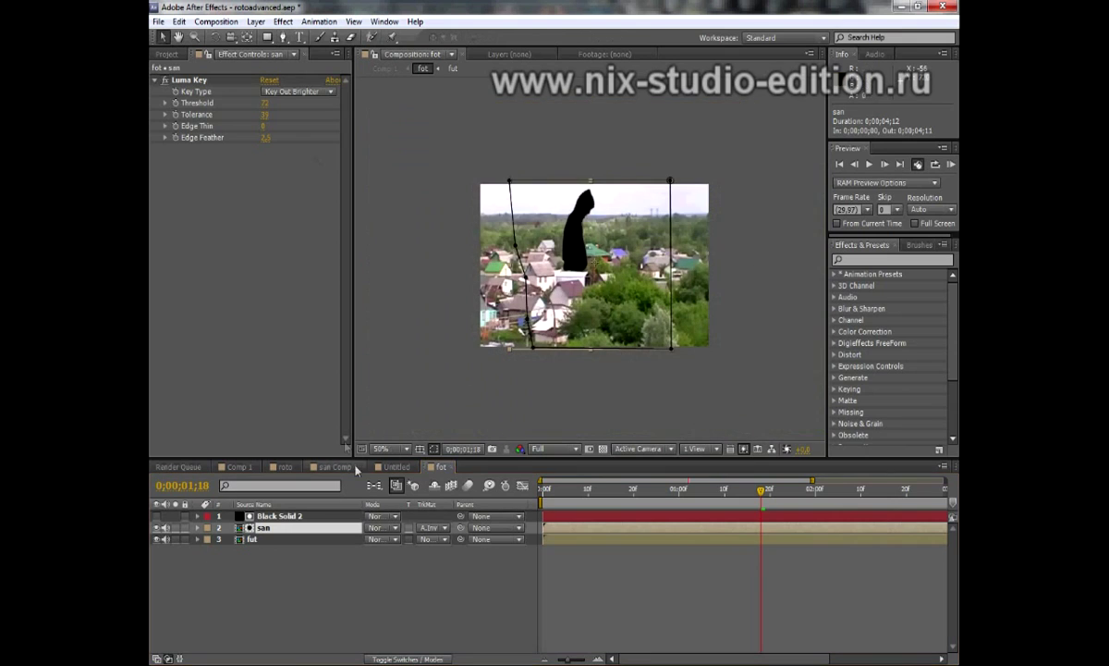
key(slash)
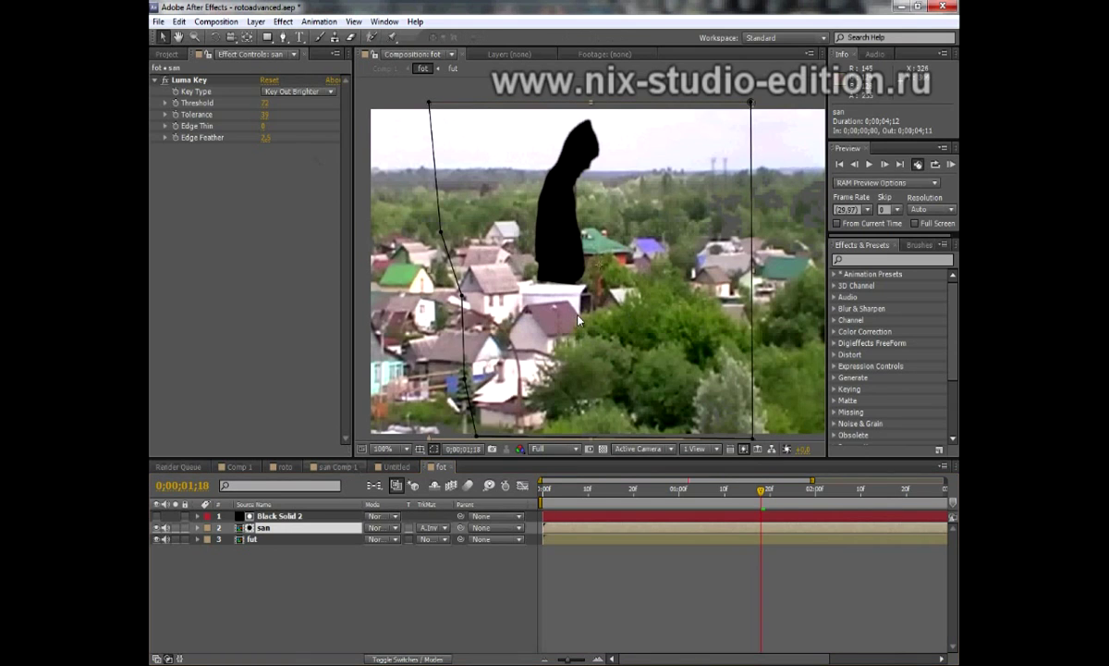
key(comma)
key(comma)
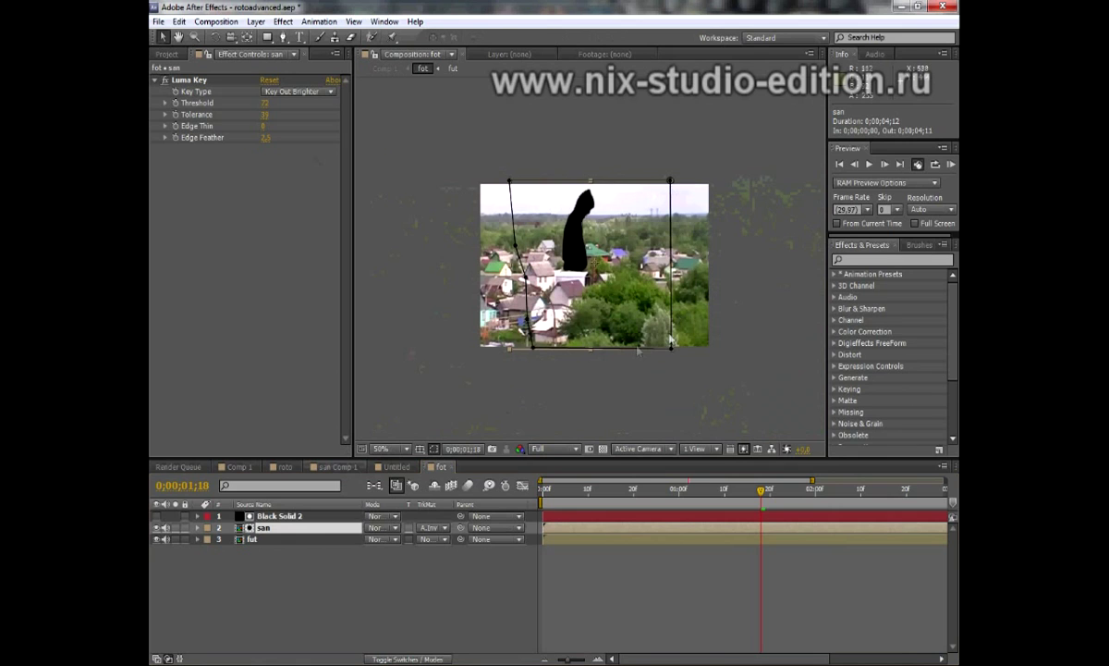
drag(510, 351, 520, 337)
- Move the silhouette up and left so it sits above the rooftops
mouse_move(554, 277)
mouse_down()
mouse_move(460, 252)
mouse_move(504, 264)
mouse_up()
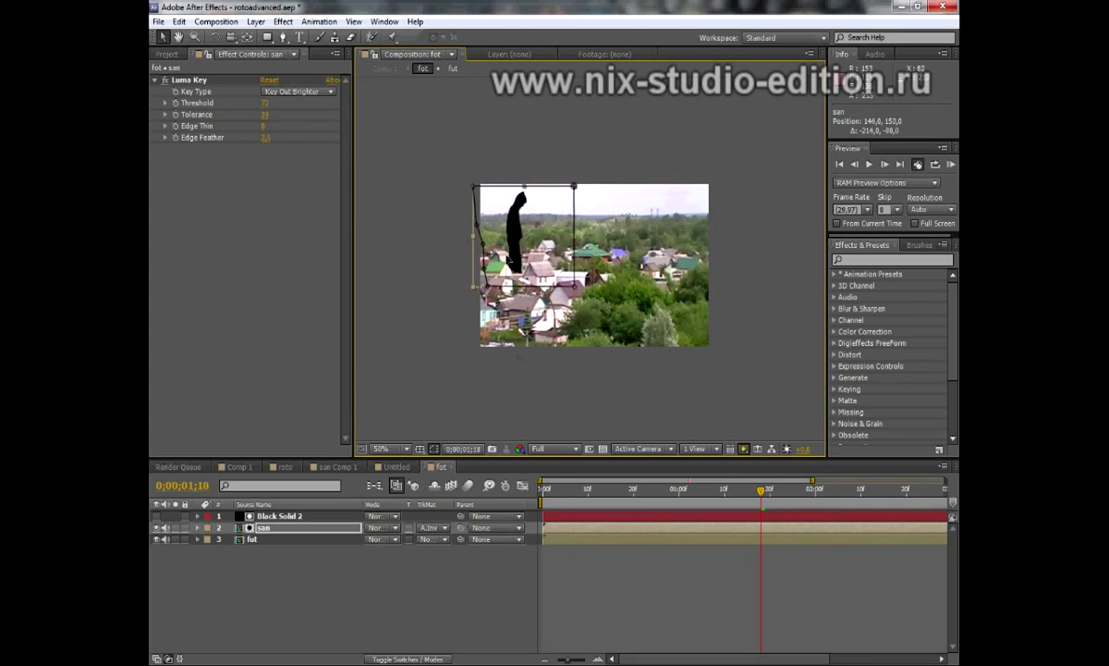
key(period)
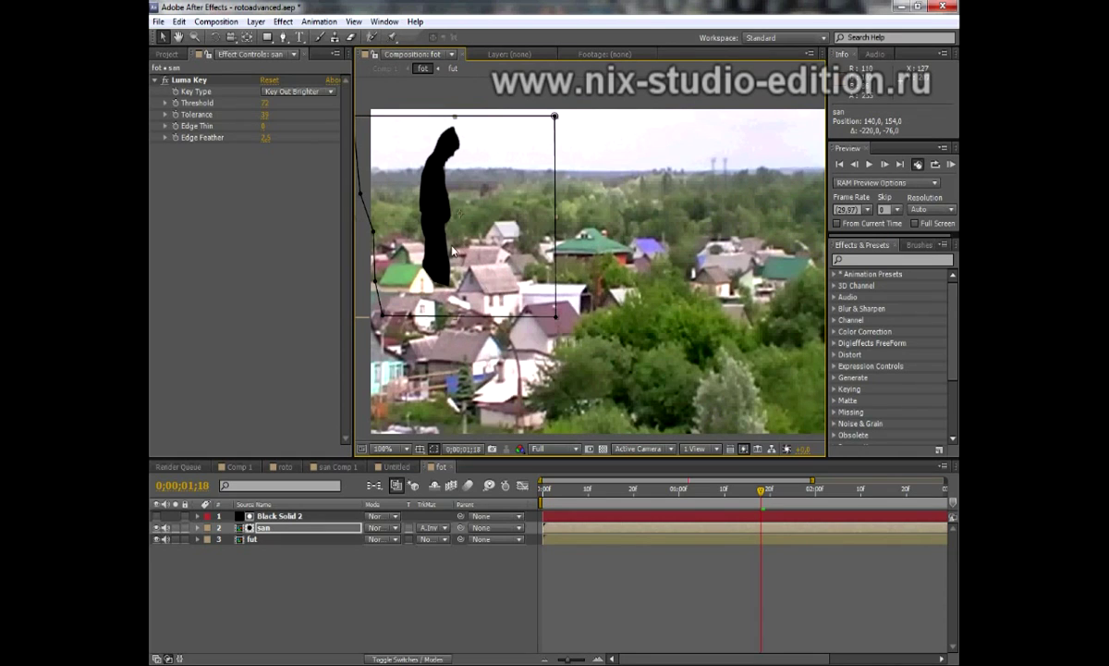
drag(362, 300, 339, 300)
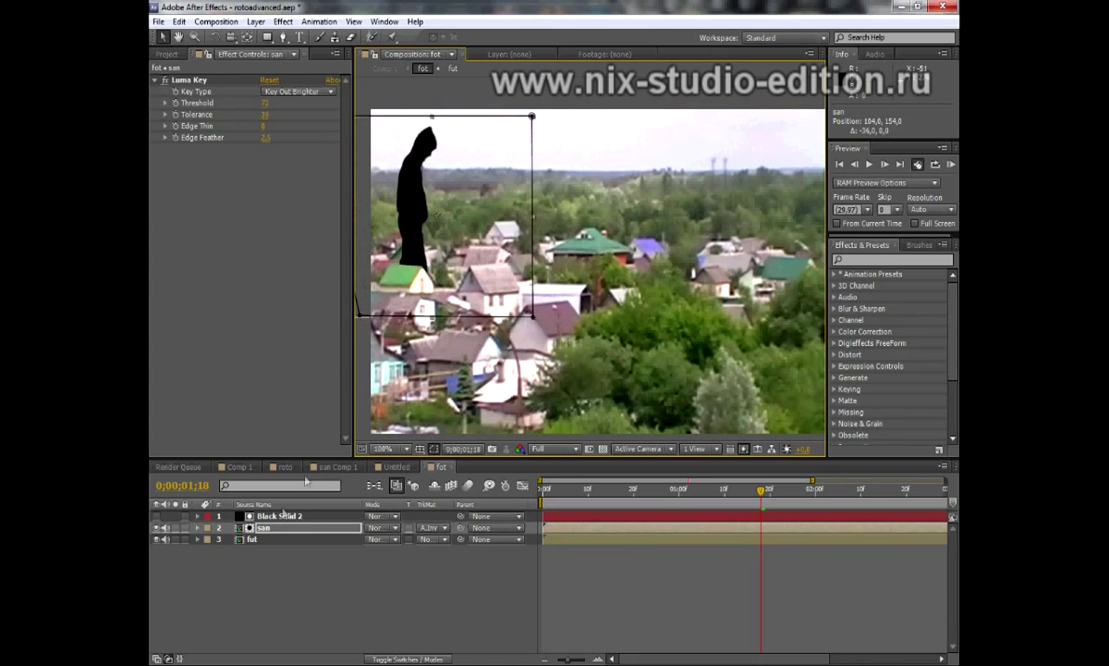
click(280, 515)
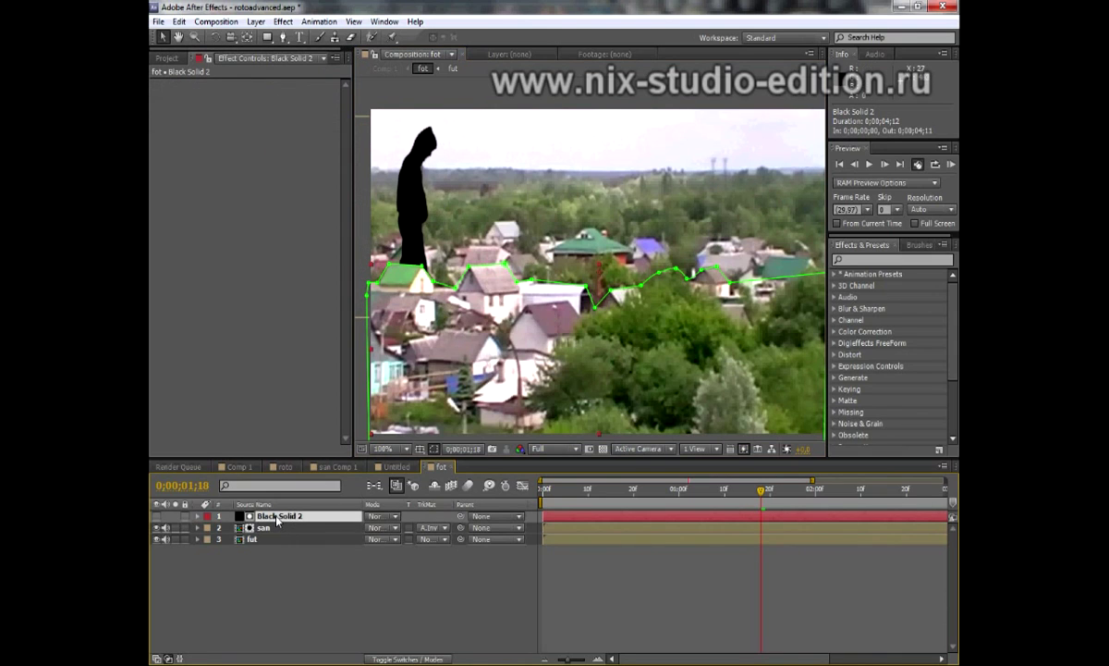
- Expand Black Solid 2's Mask 1 to show its 3.0-pixel feather, then scrub to an earlier frame
key(m)
click(246, 528)
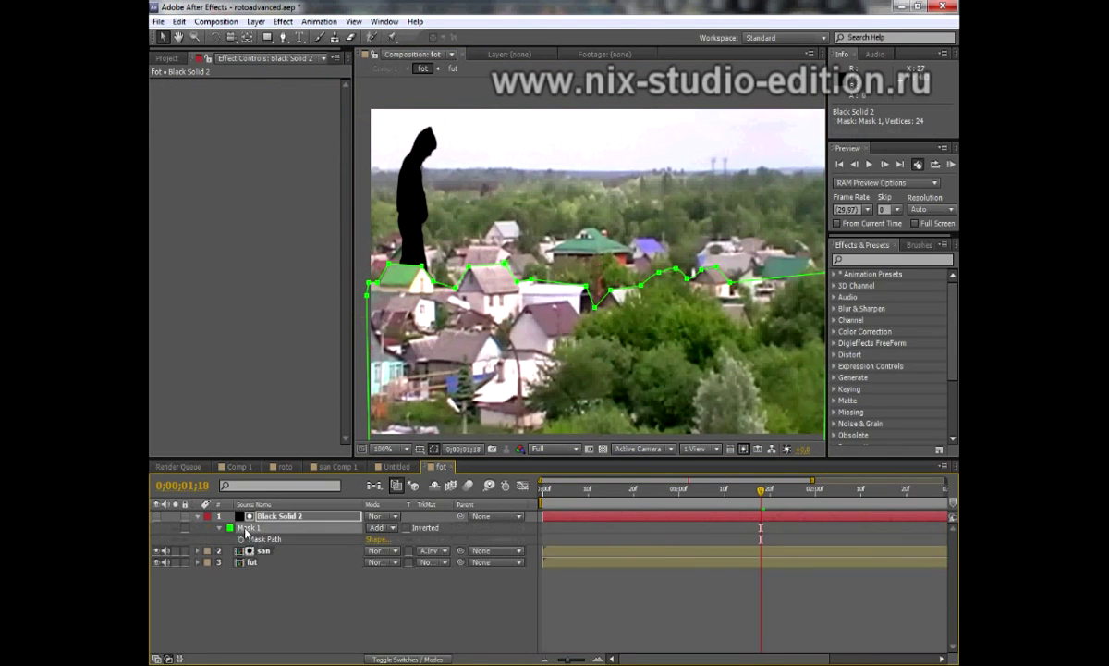
click(219, 528)
click(219, 528)
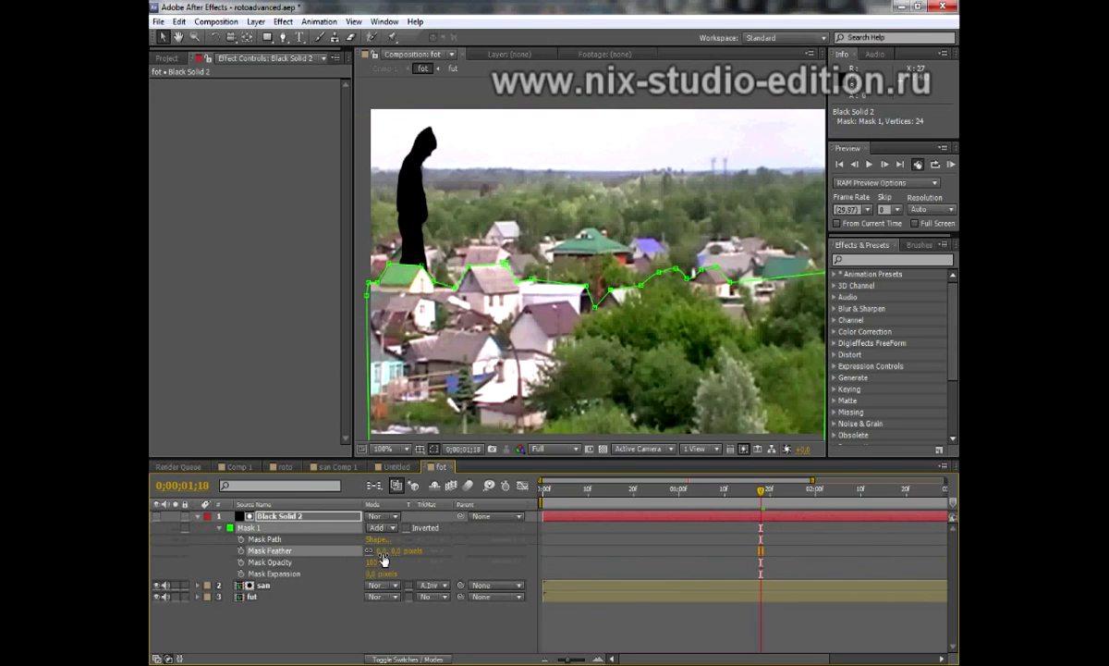
click(481, 547)
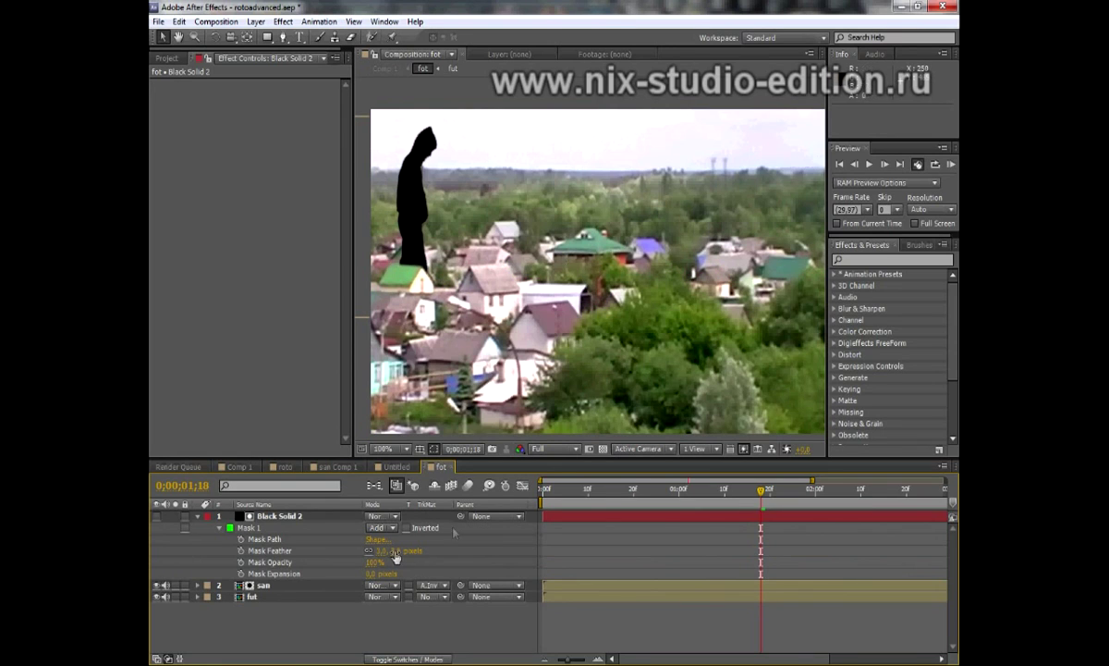
mouse_move(761, 490)
mouse_down()
mouse_move(590, 509)
mouse_move(835, 497)
mouse_up()
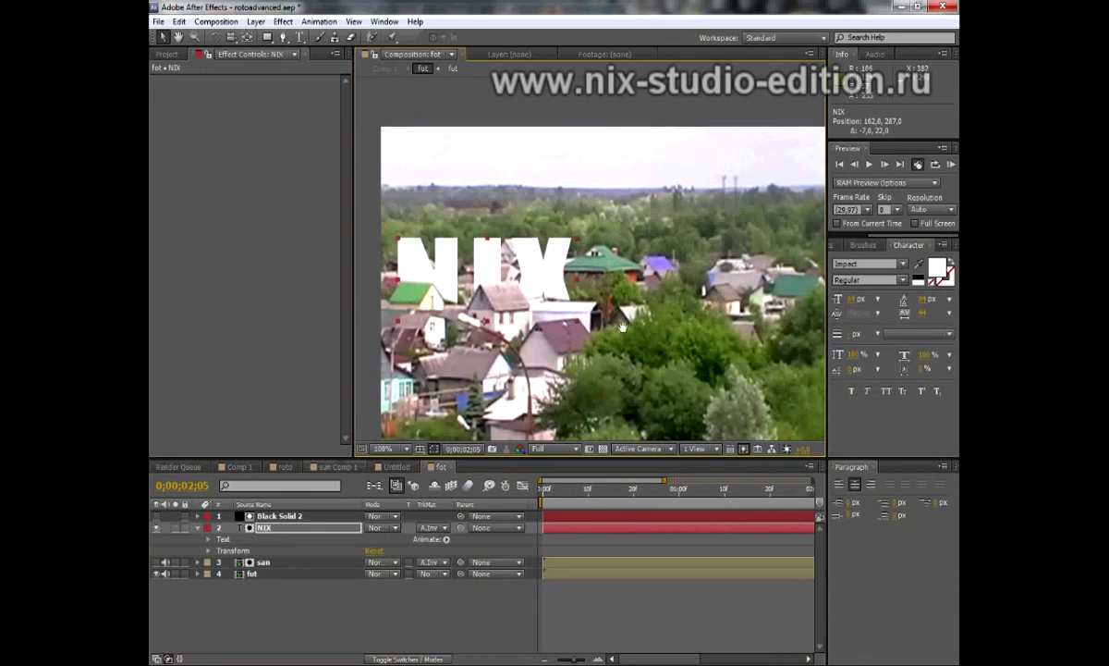
- Make the san layer visible again and delete the NIX text layer
drag(623, 326, 603, 290)
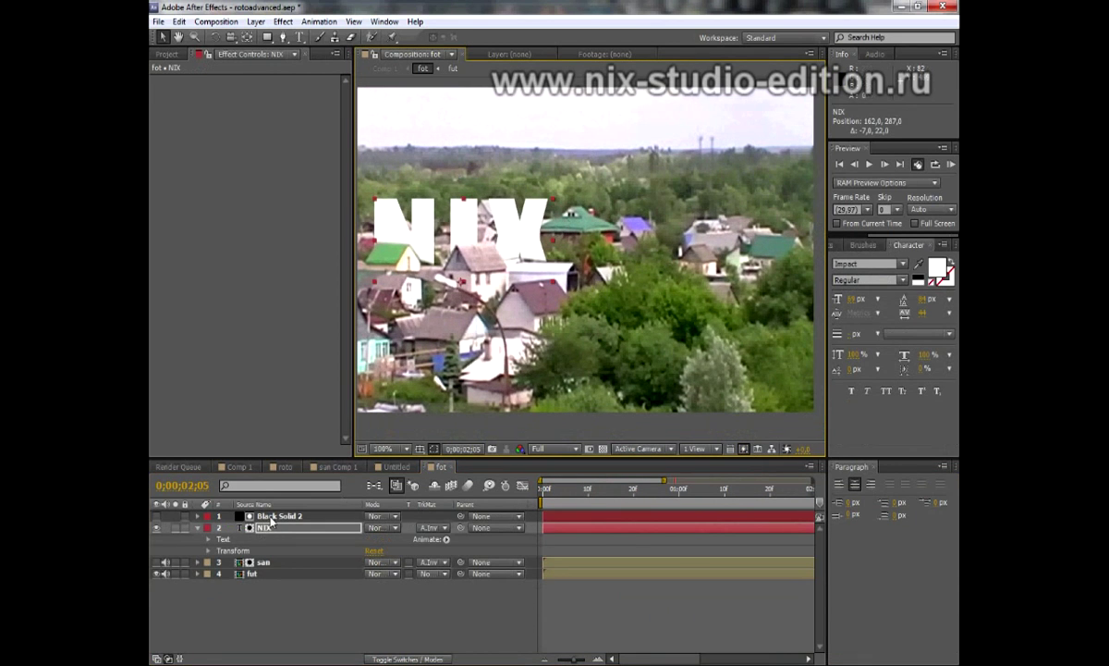
click(157, 562)
click(156, 527)
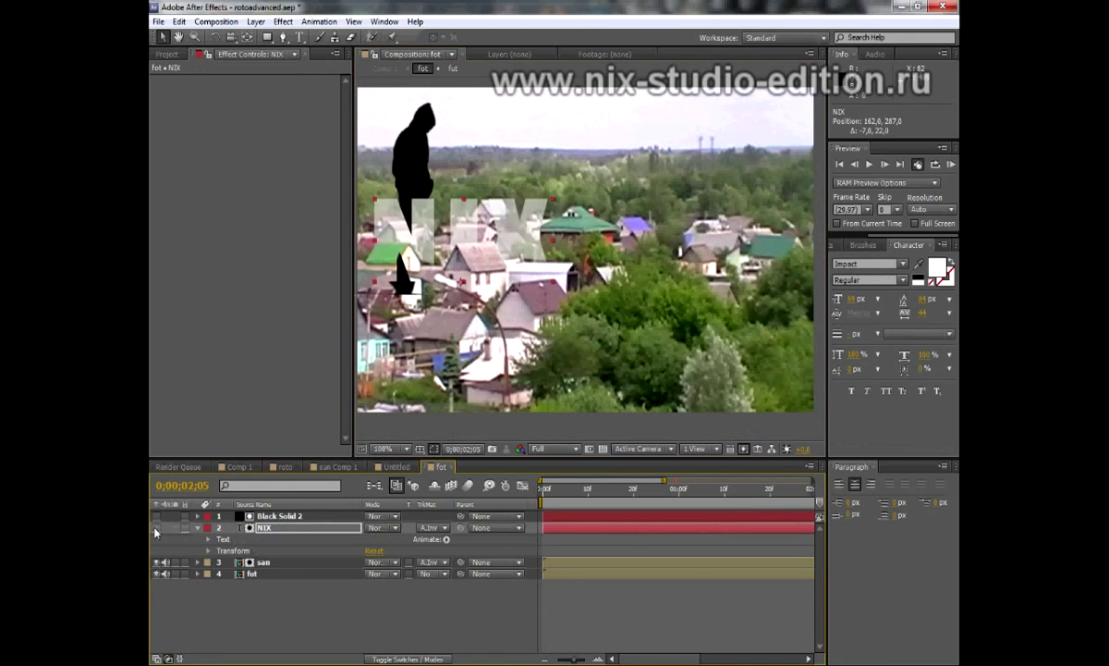
key(Delete)
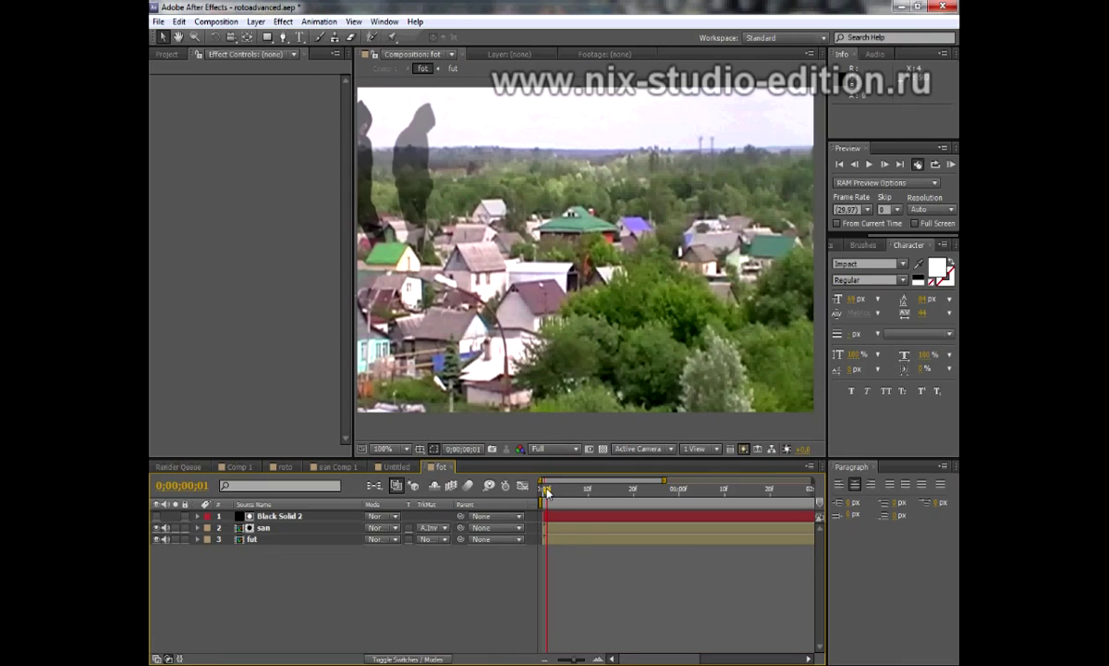
- Scrub between 0;00;00;29 and about 1;20 to check the silhouette over the rooftops
drag(597, 489, 770, 506)
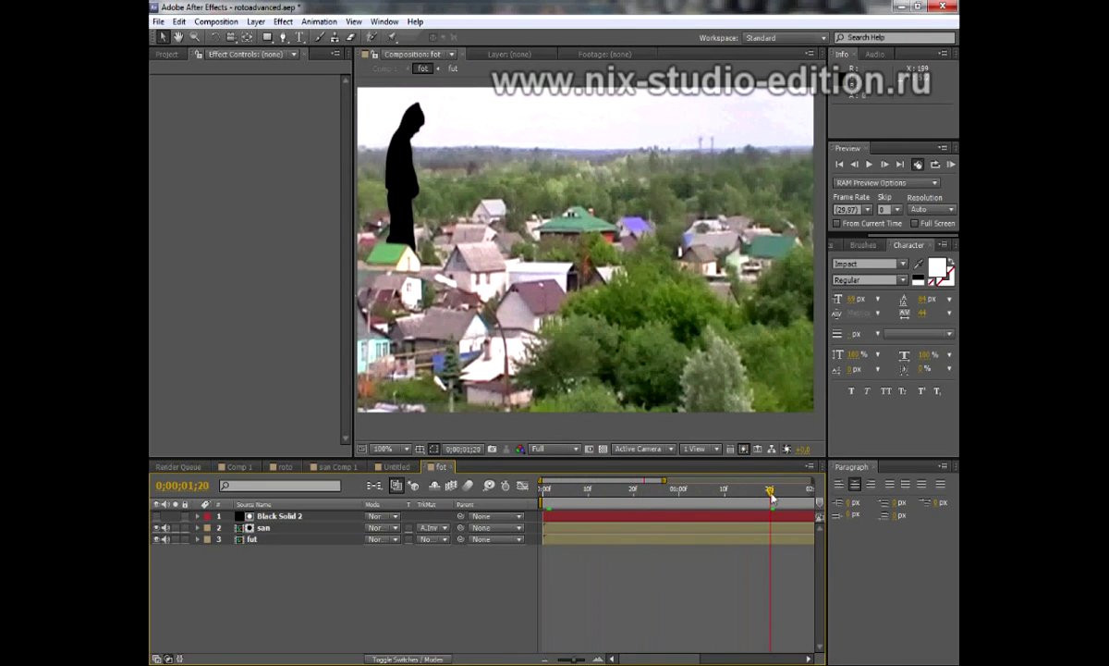
drag(771, 497, 766, 497)
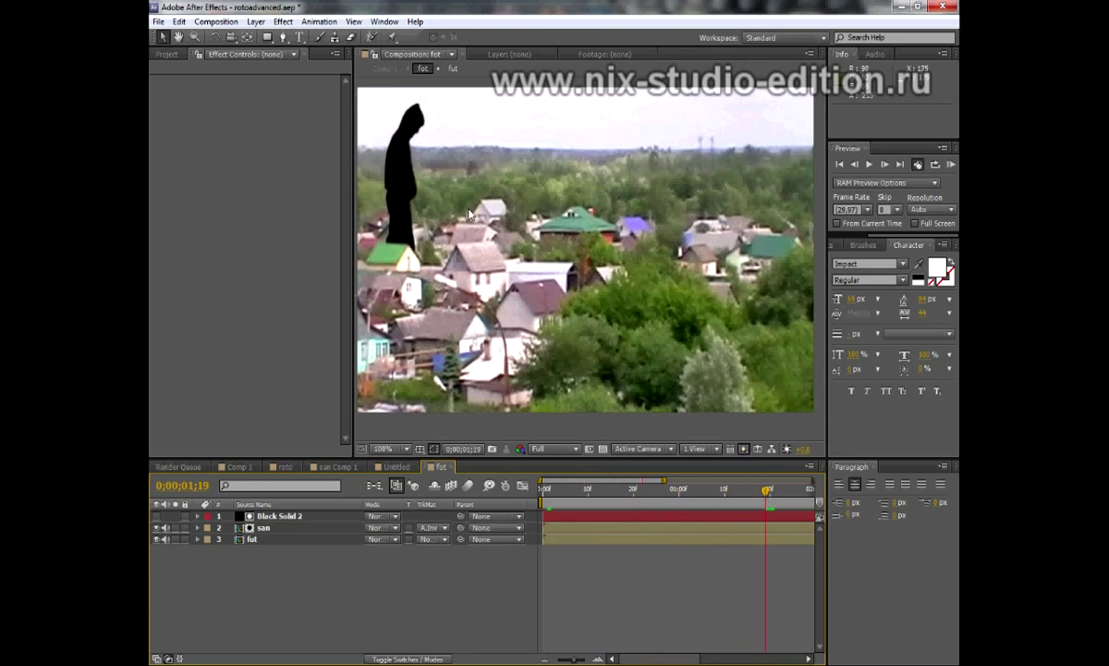
key(comma)
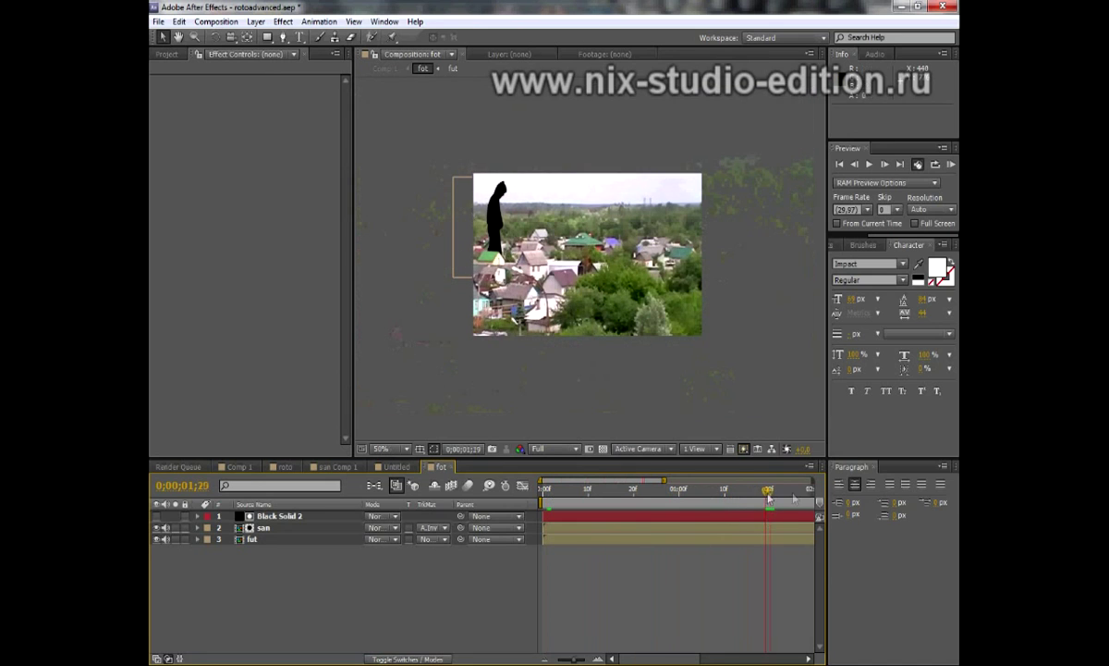
drag(769, 497, 638, 497)
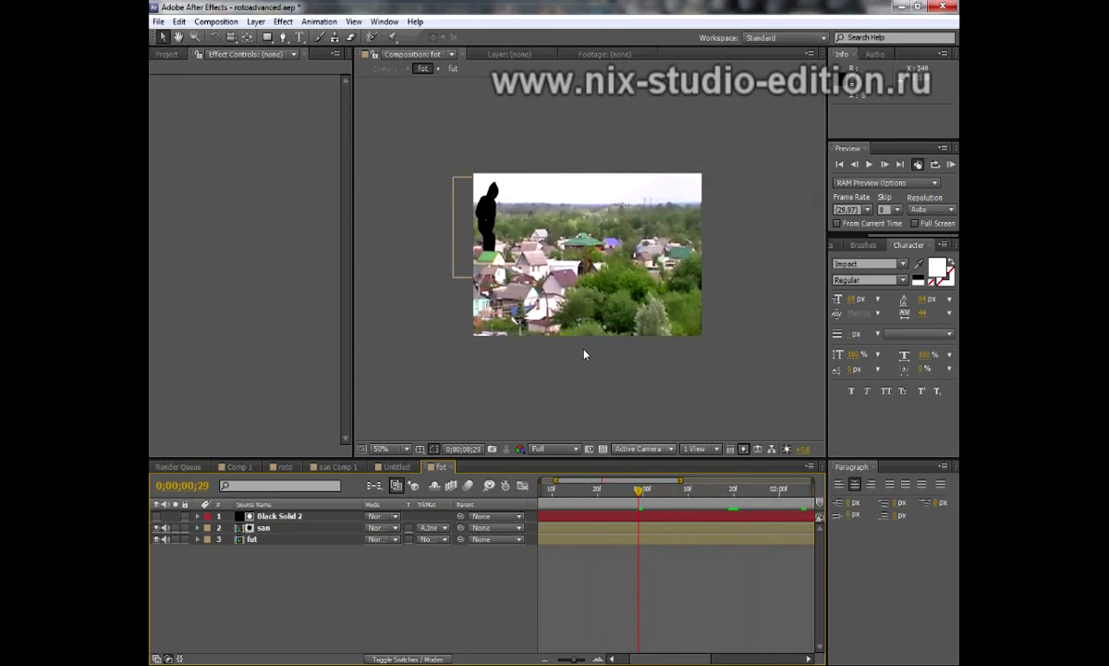
key(period)
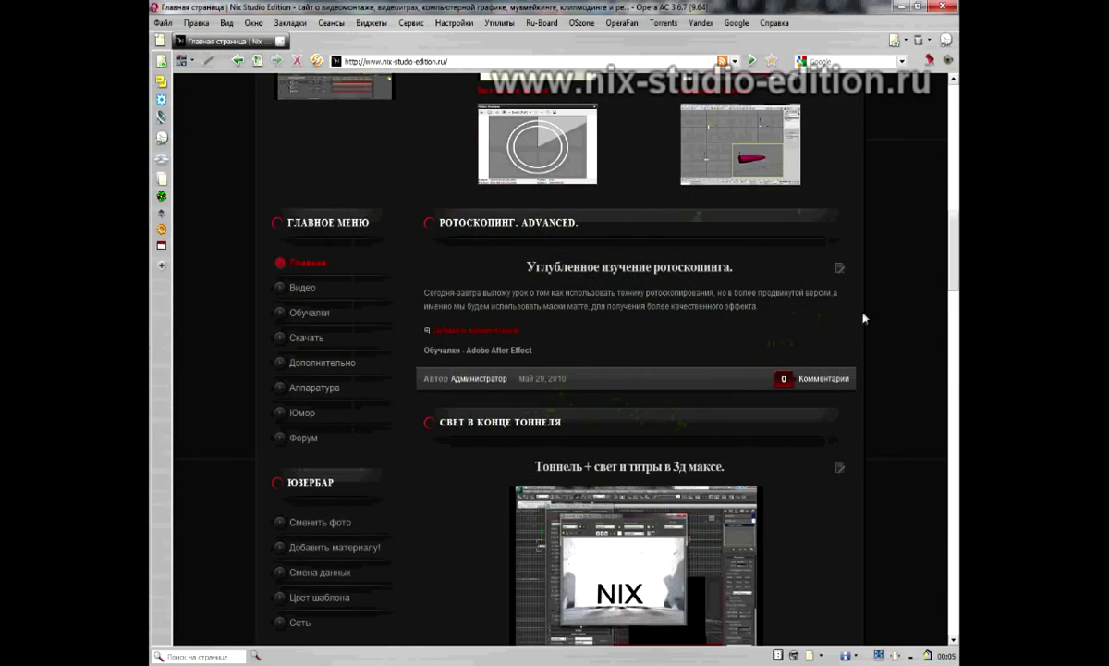